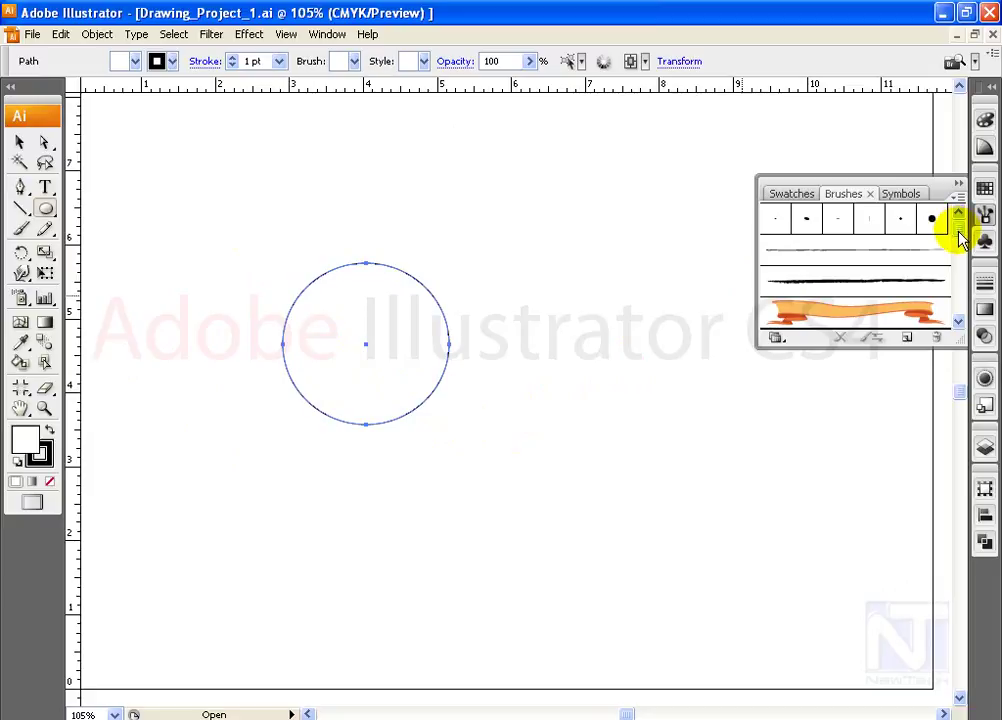
# - Try the different calligraphic brushes on the circle's stroke and settle on the fourth, flat vertical one
pyautogui.click(810, 222)
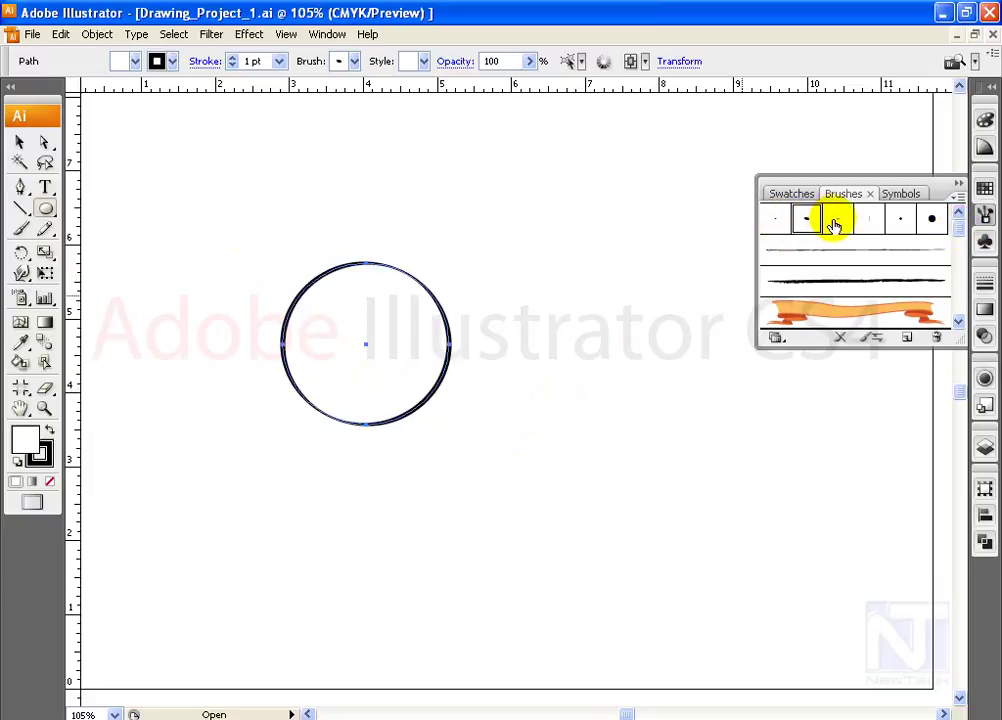
pyautogui.click(838, 220)
pyautogui.click(868, 222)
pyautogui.click(898, 221)
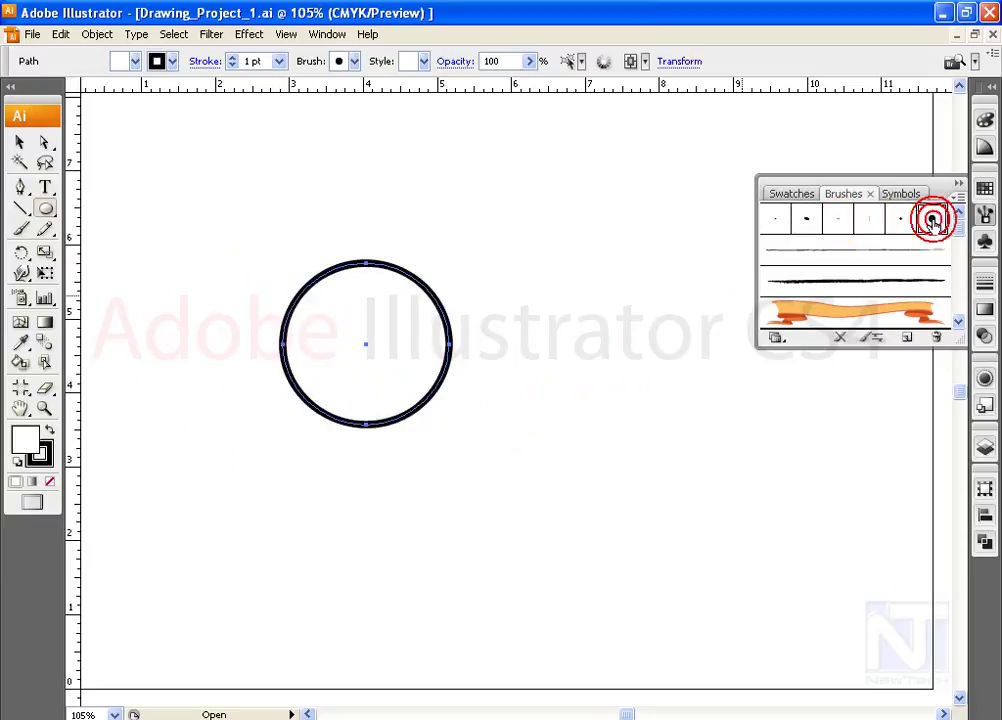
pyautogui.click(897, 220)
pyautogui.click(867, 222)
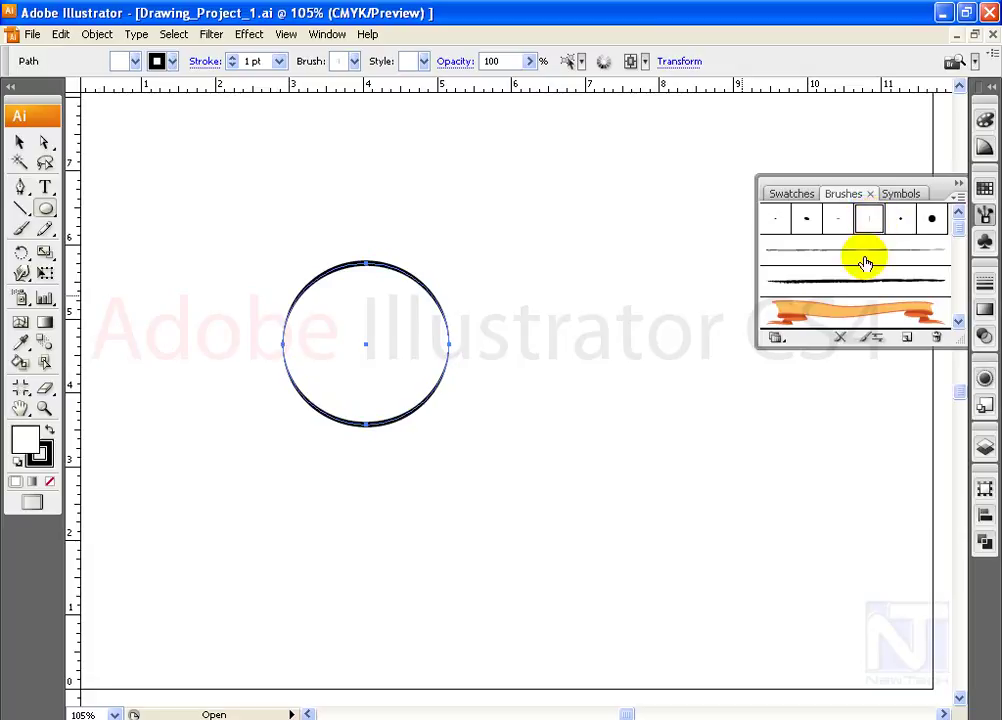
# - Open the circle's calligraphic stroke options, enable Preview and set the brush angle to 75°
pyautogui.click(872, 343)
pyautogui.moveTo(684, 138); pyautogui.dragTo(704, 134)
pyautogui.click(878, 232)
pyautogui.moveTo(588, 178)
pyautogui.mouseDown()
pyautogui.moveTo(586, 170)
pyautogui.moveTo(608, 178)
pyautogui.moveTo(608, 192)
pyautogui.moveTo(599, 174)
pyautogui.mouseUp()
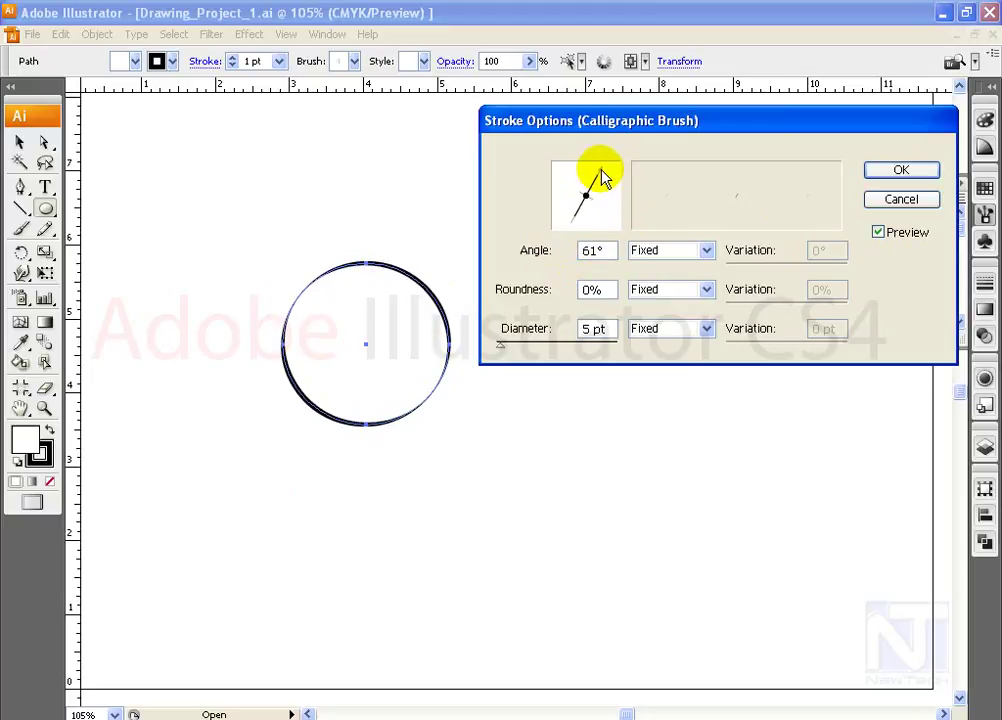
pyautogui.moveTo(604, 250); pyautogui.dragTo(578, 253)
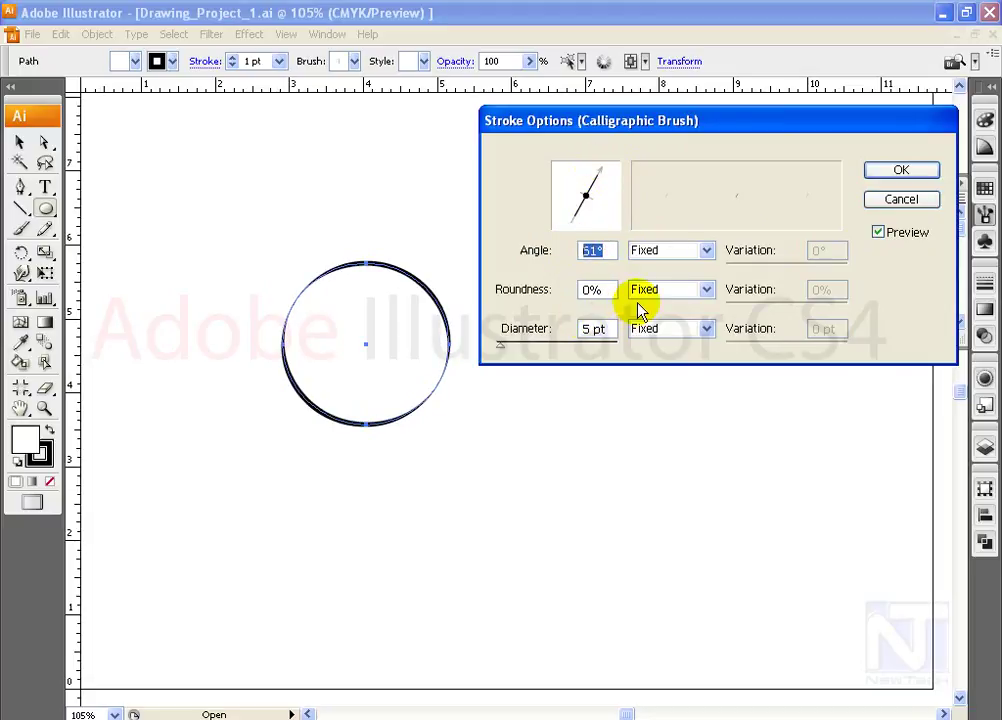
pyautogui.write('75')
# - Set the calligraphic stroke's roundness to 5% and its diameter to 12 pt
pyautogui.click(609, 288)
pyautogui.moveTo(609, 288); pyautogui.dragTo(566, 287)
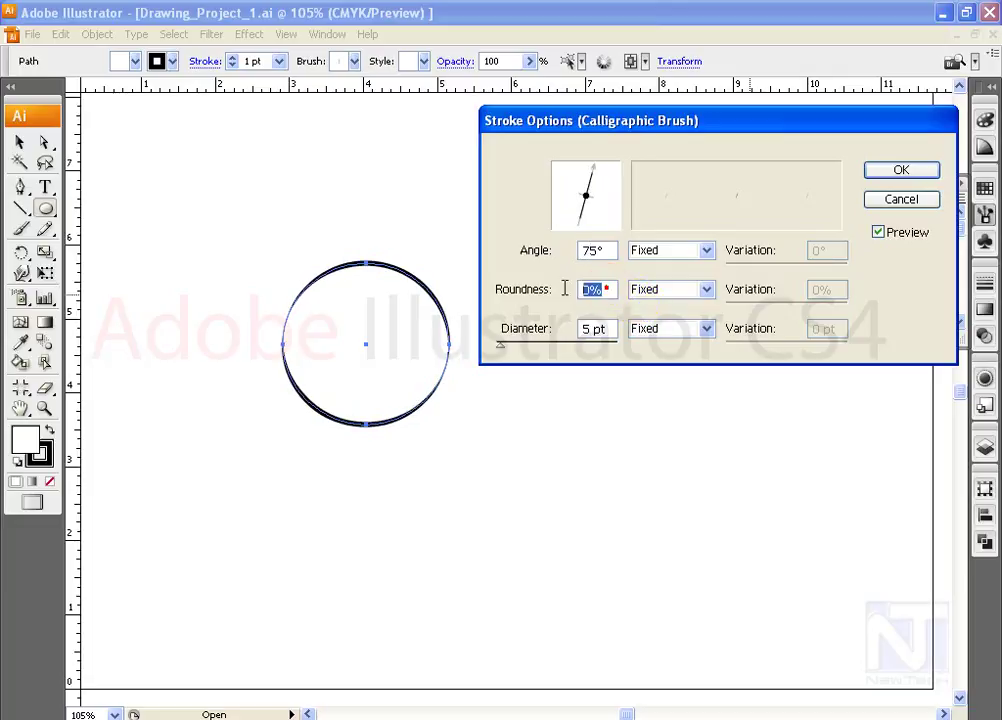
pyautogui.write('5')
pyautogui.click(600, 329)
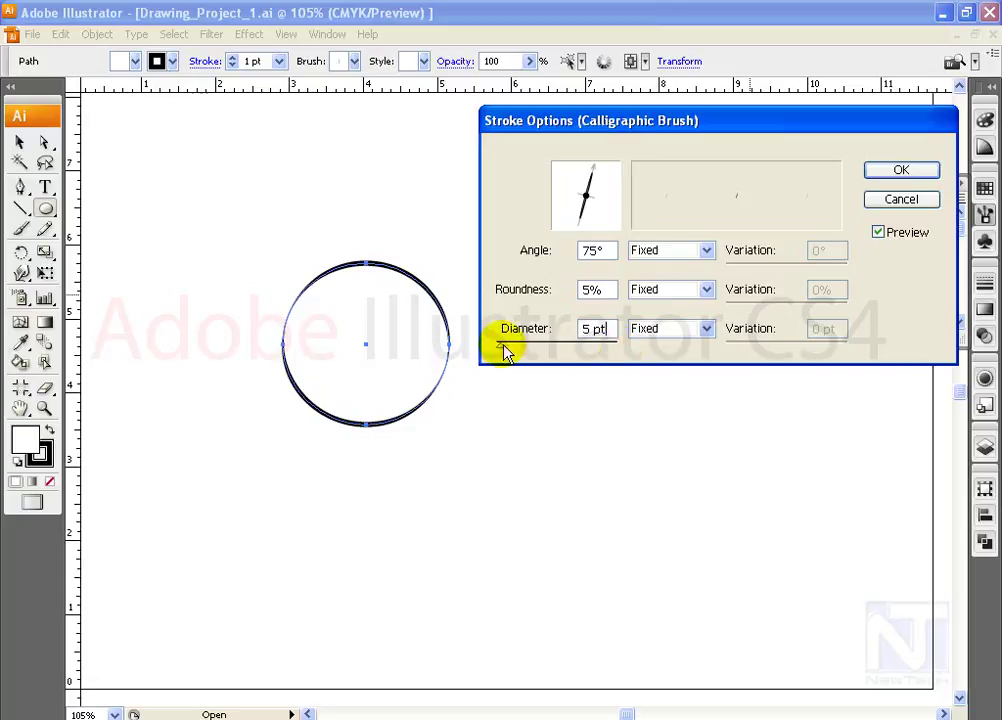
pyautogui.moveTo(505, 350); pyautogui.dragTo(519, 350)
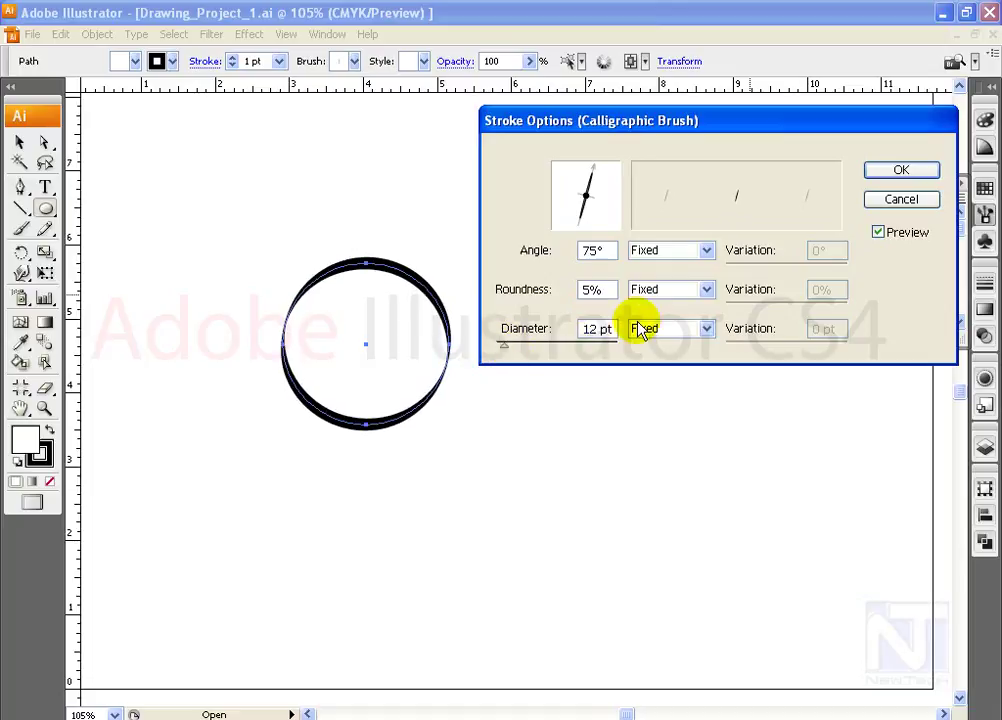
# - Set the diameter to Random with a 2 pt variation and the roundness to Random
pyautogui.click(704, 331)
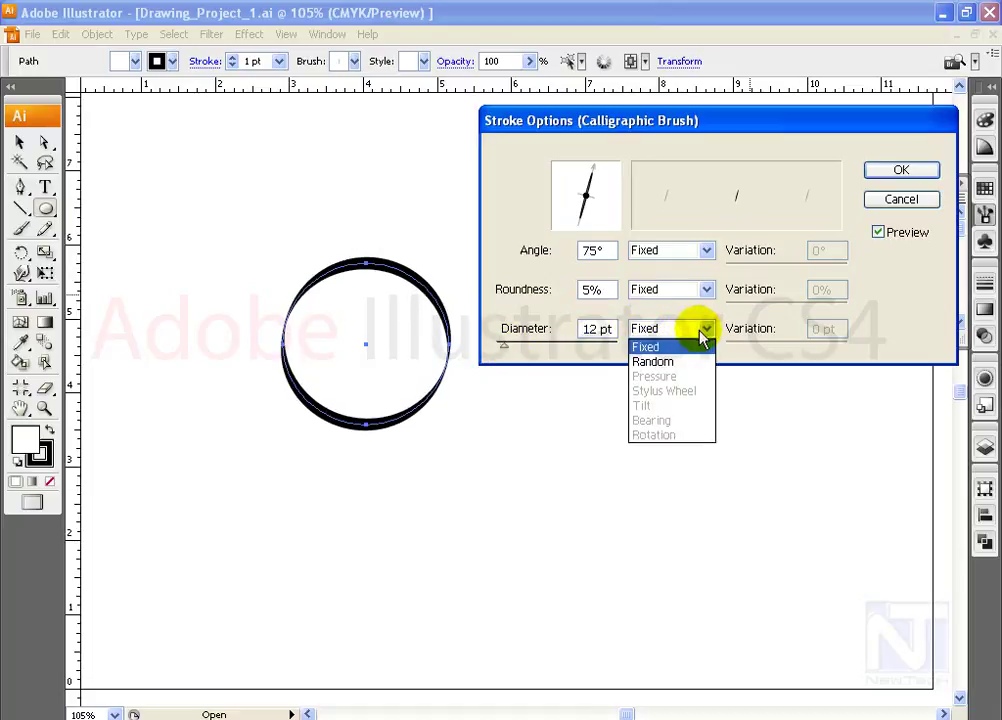
pyautogui.click(686, 363)
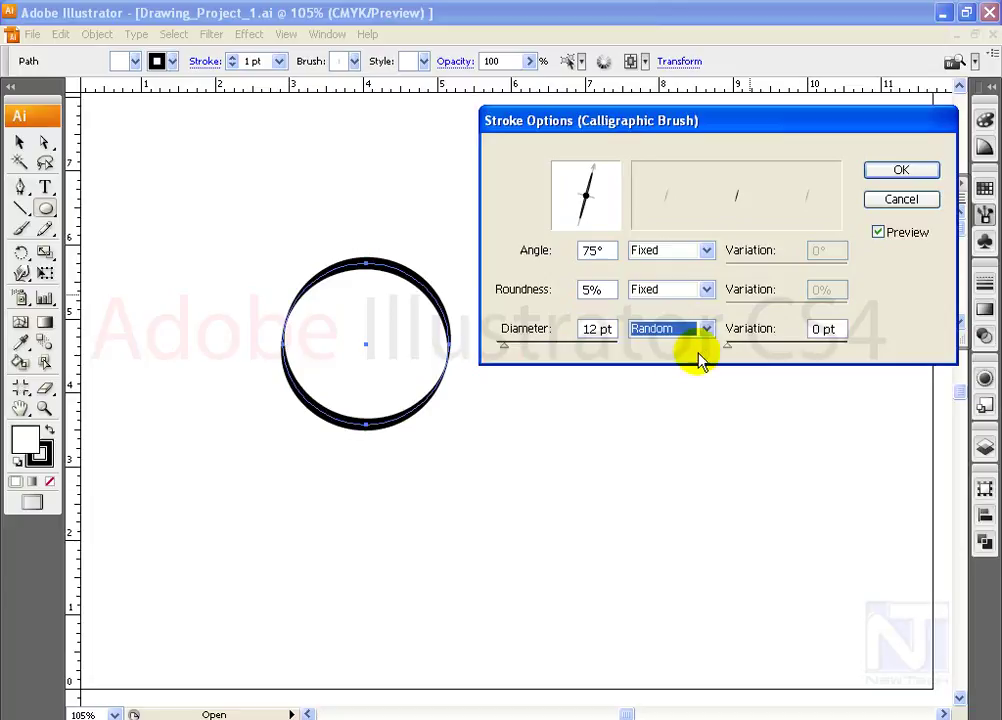
pyautogui.moveTo(728, 347); pyautogui.dragTo(752, 352)
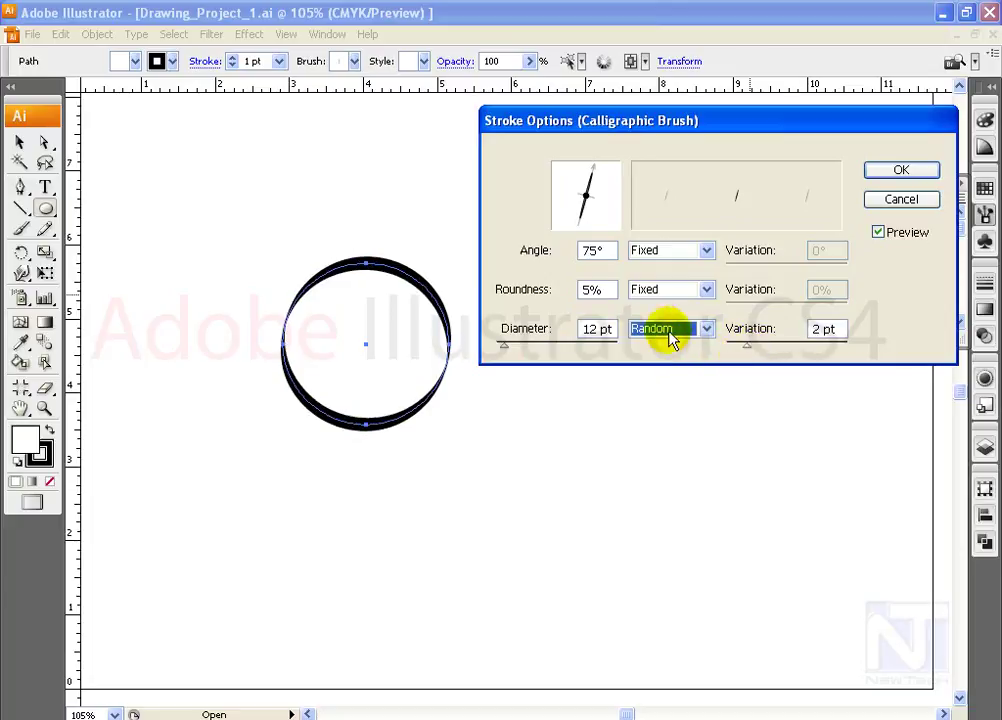
pyautogui.click(669, 291)
pyautogui.click(660, 323)
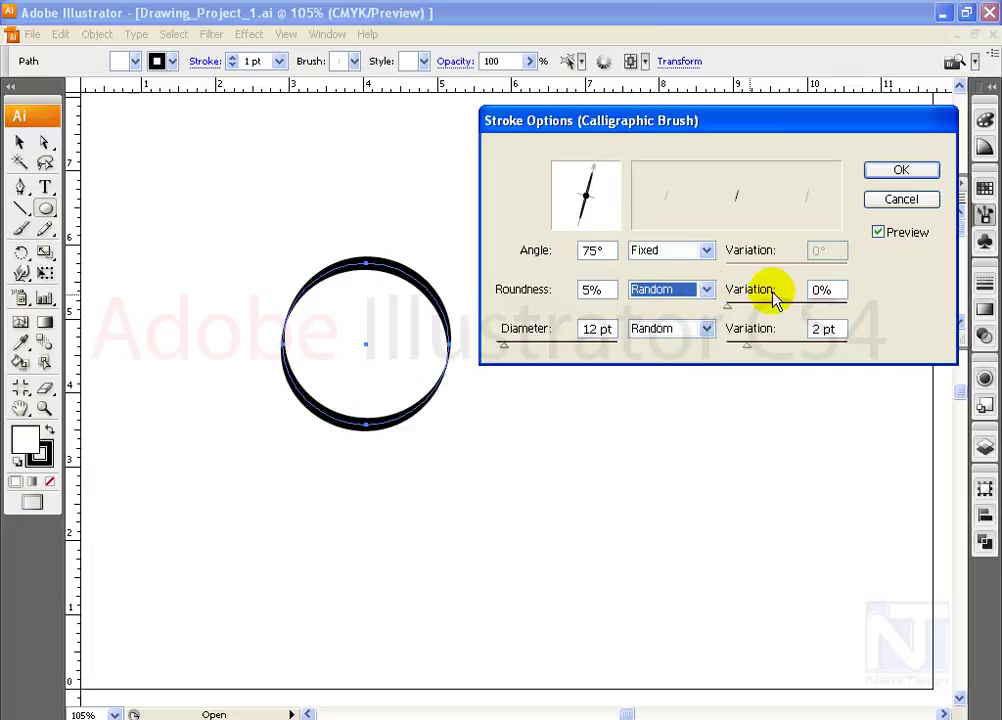
pyautogui.moveTo(735, 306); pyautogui.dragTo(741, 308)
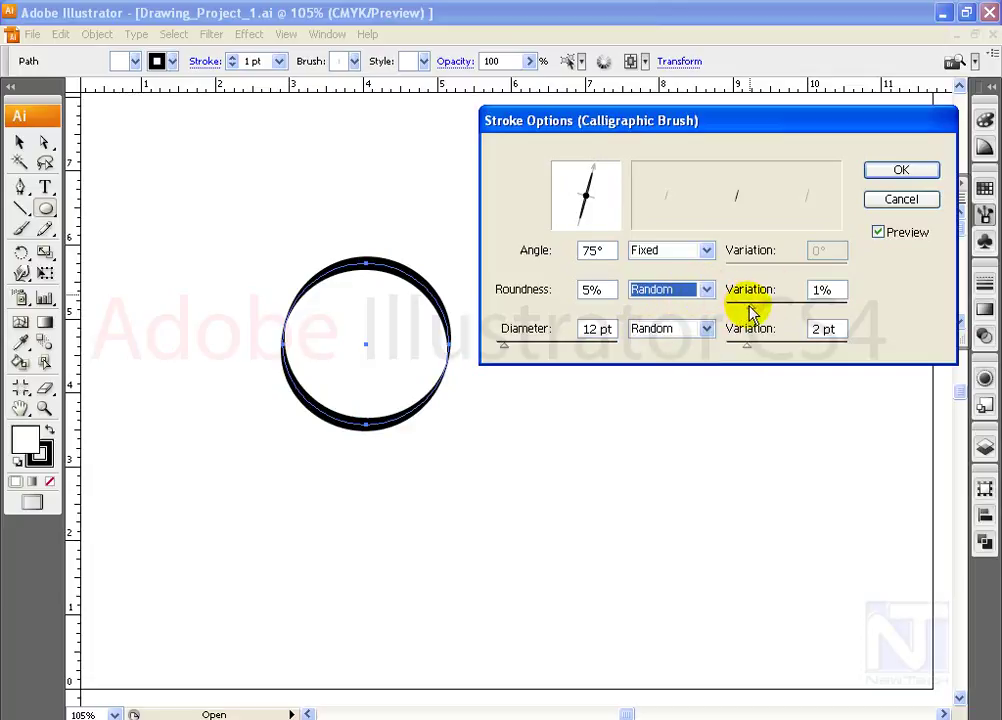
# - Set the angle to Random with a 10° variation and apply the calligraphic stroke options
pyautogui.click(673, 256)
pyautogui.click(672, 285)
pyautogui.moveTo(728, 267)
pyautogui.mouseDown()
pyautogui.moveTo(745, 277)
pyautogui.moveTo(823, 275)
pyautogui.moveTo(736, 270)
pyautogui.mouseUp()
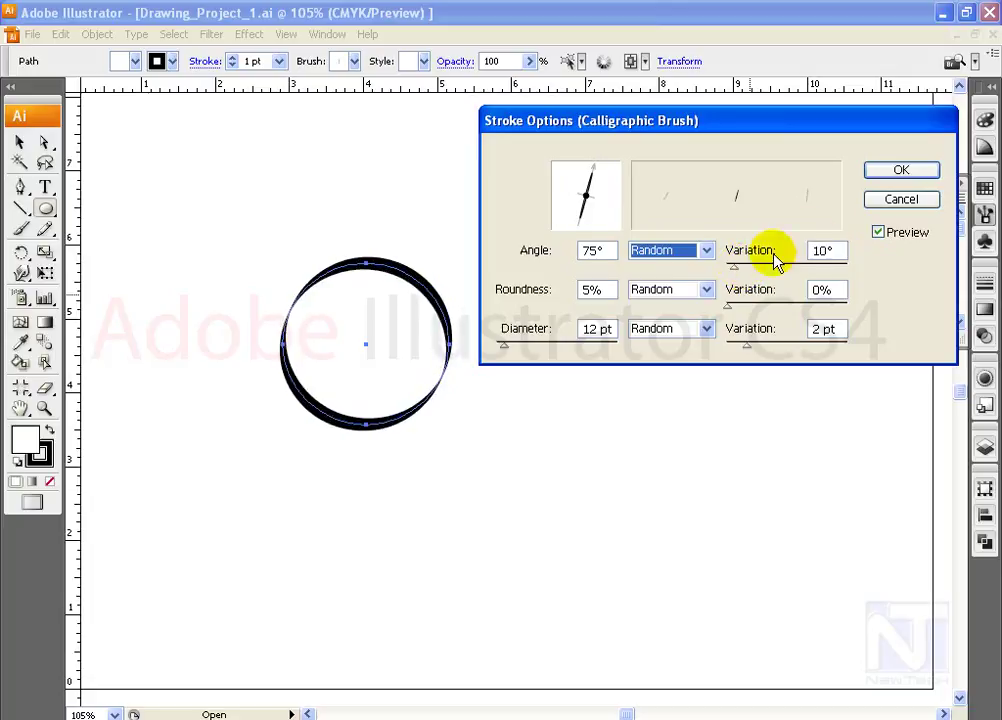
pyautogui.click(900, 174)
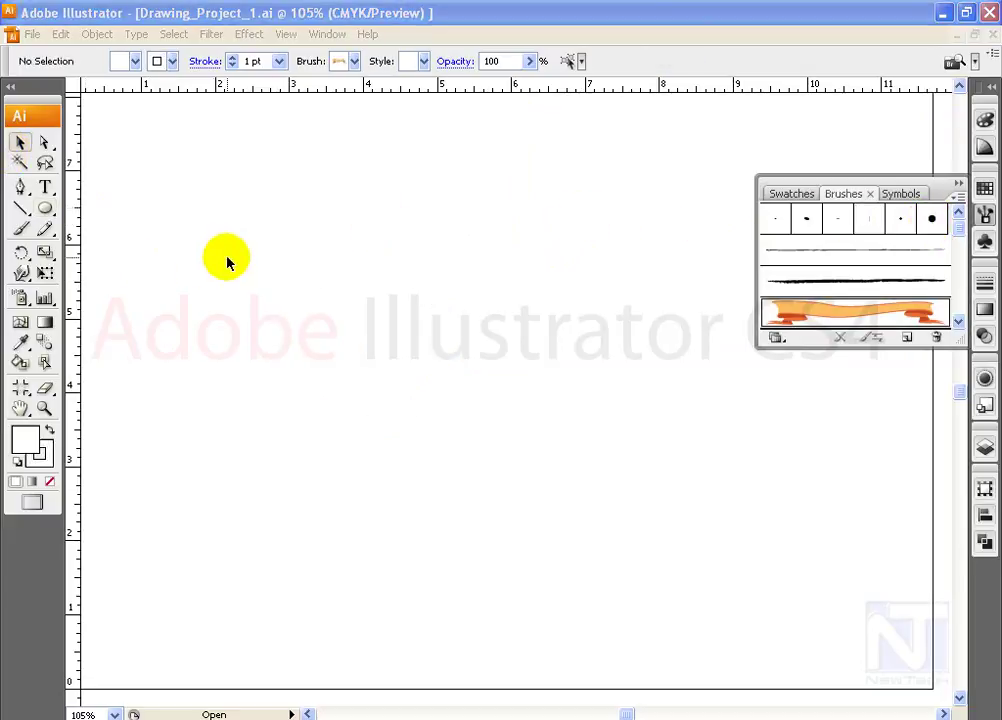
# - Draw a horizontal line about 3.6 in long, reset it to the default colours and apply the thin rough art brush
pyautogui.click(20, 208)
pyautogui.moveTo(204, 293); pyautogui.dragTo(472, 299)
pyautogui.press('d')
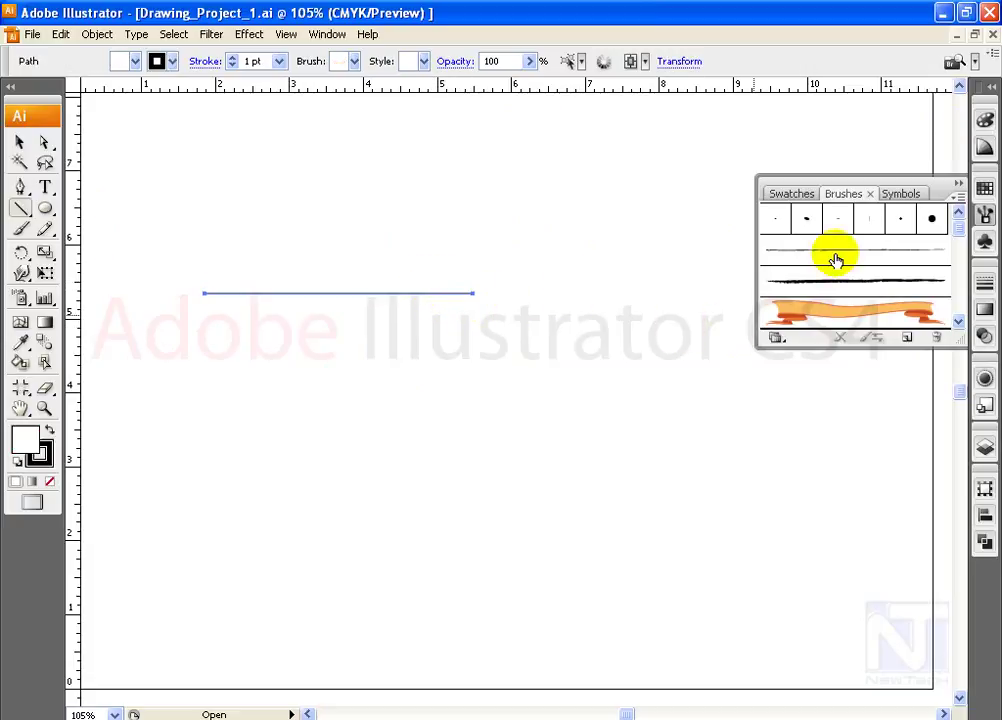
pyautogui.click(902, 253)
# - Set the brushed line's stroke weight to 7 pt and deselect it
pyautogui.click(19, 142)
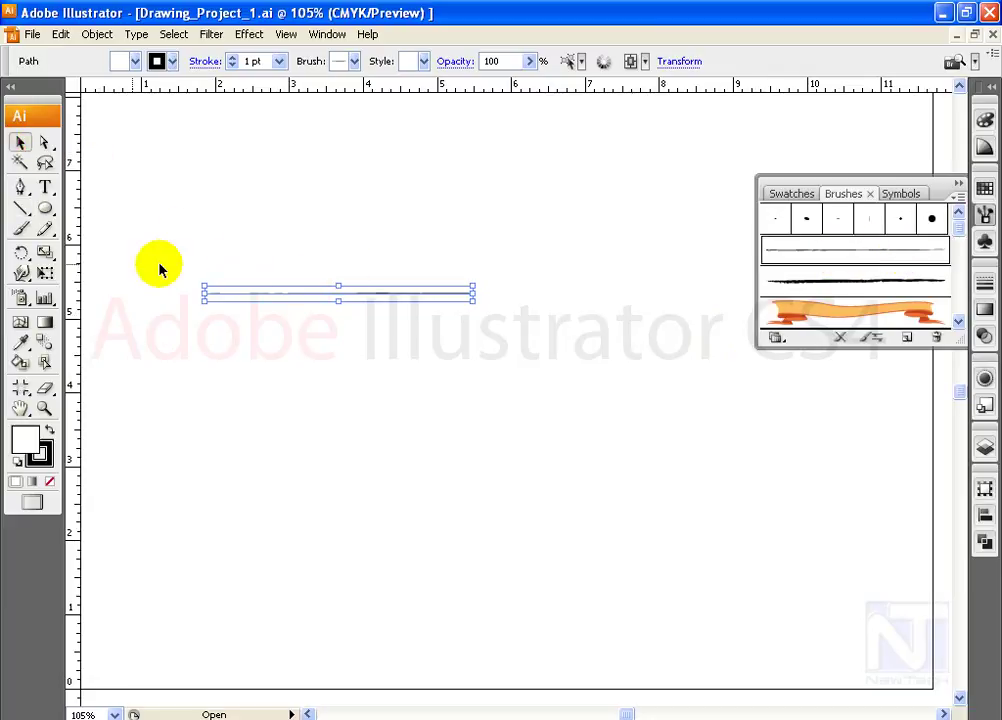
pyautogui.hotkey('ctrl', 'space')
pyautogui.moveTo(263, 268); pyautogui.dragTo(391, 329)
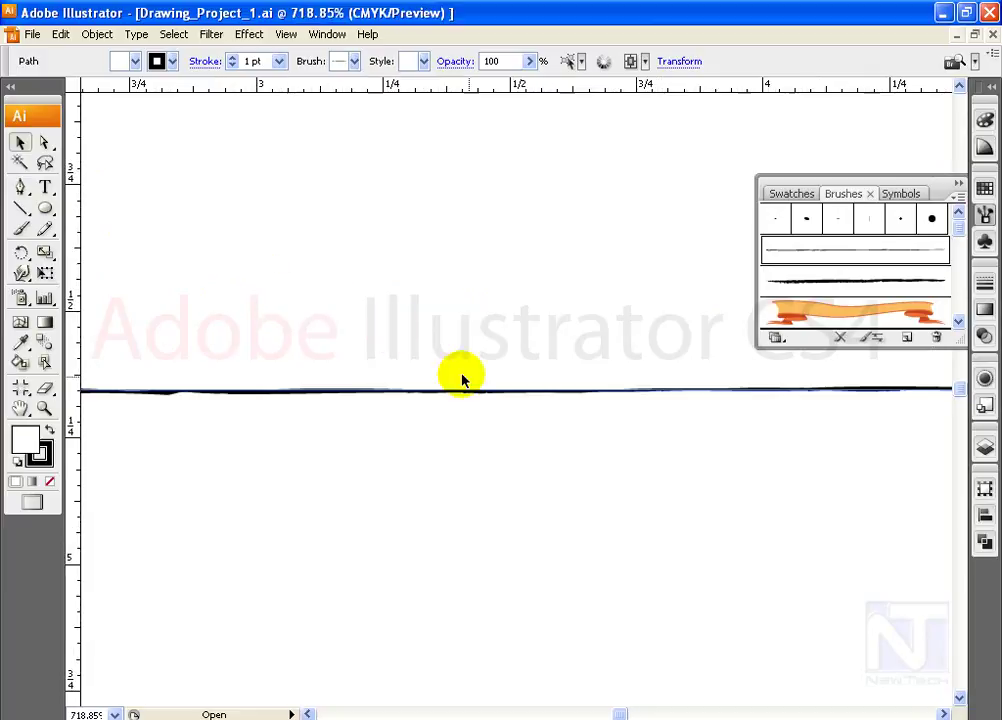
pyautogui.hotkey('ctrl', '0')
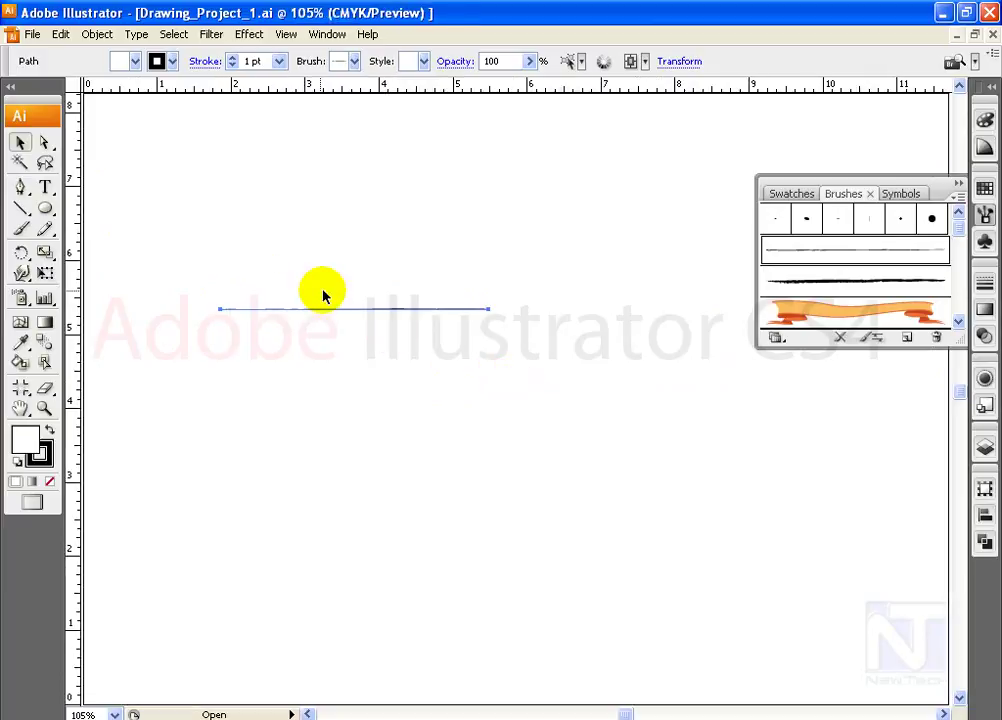
pyautogui.click(280, 62)
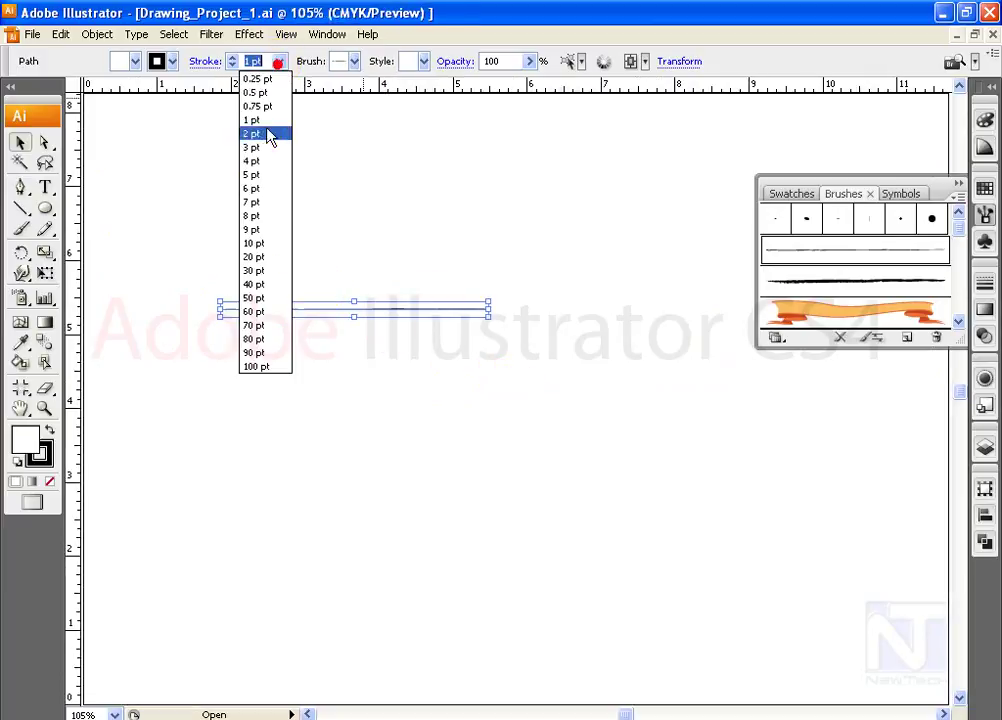
pyautogui.click(252, 199)
pyautogui.click(438, 293)
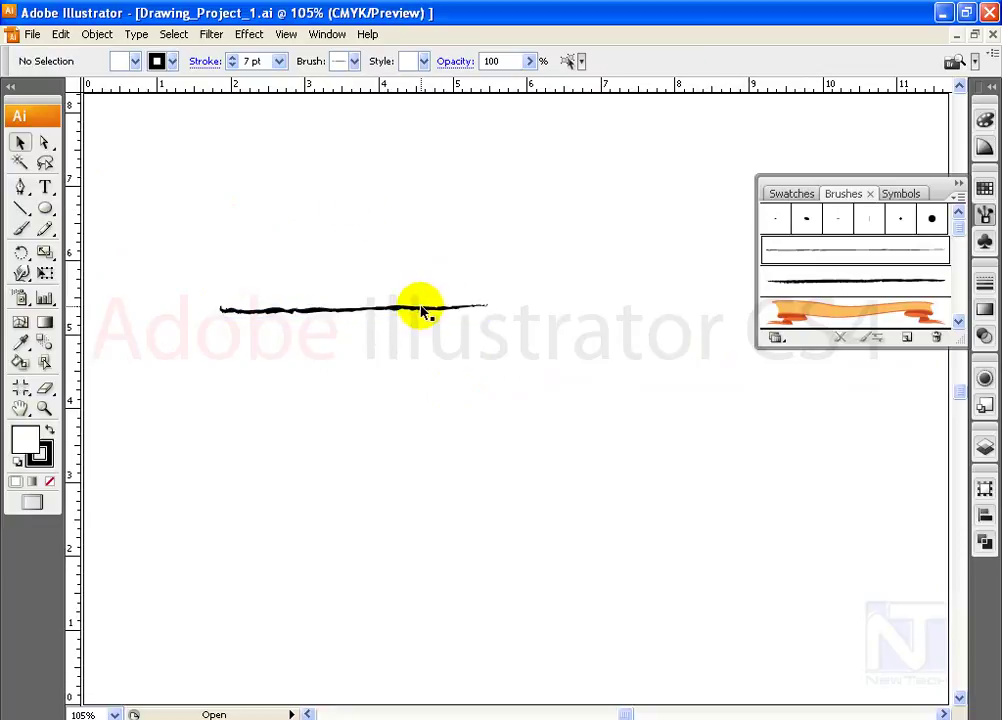
# - Delete the brushed line and draw a rectangle about 4.6 by 2.4 in in its place
pyautogui.click(421, 310)
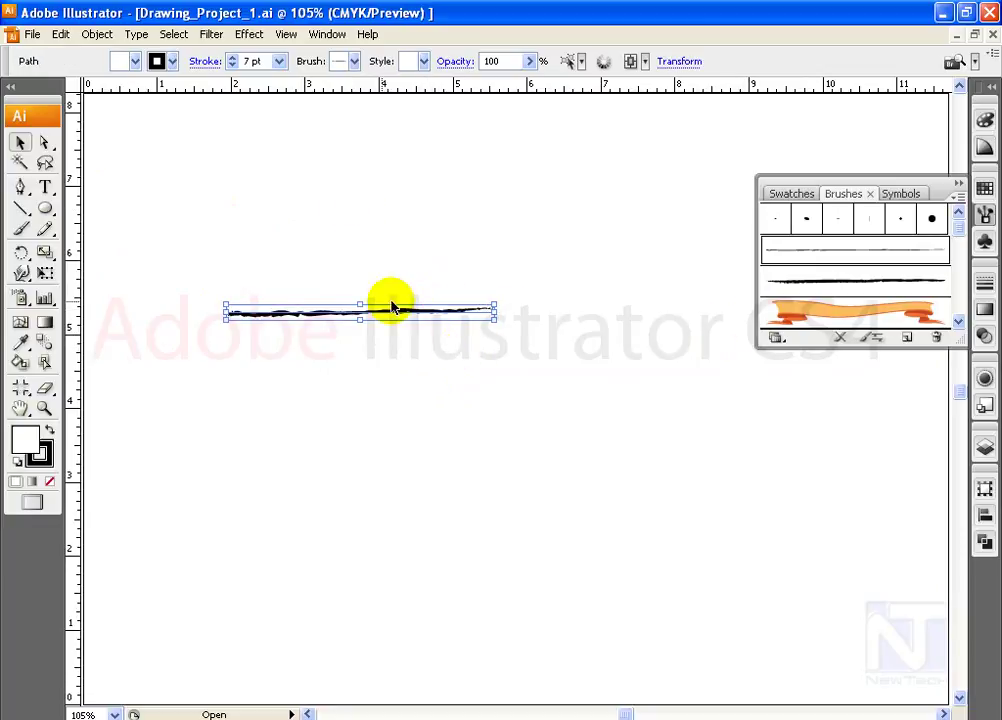
pyautogui.press('Delete')
pyautogui.click(50, 210)
pyautogui.moveTo(291, 228); pyautogui.dragTo(635, 404)
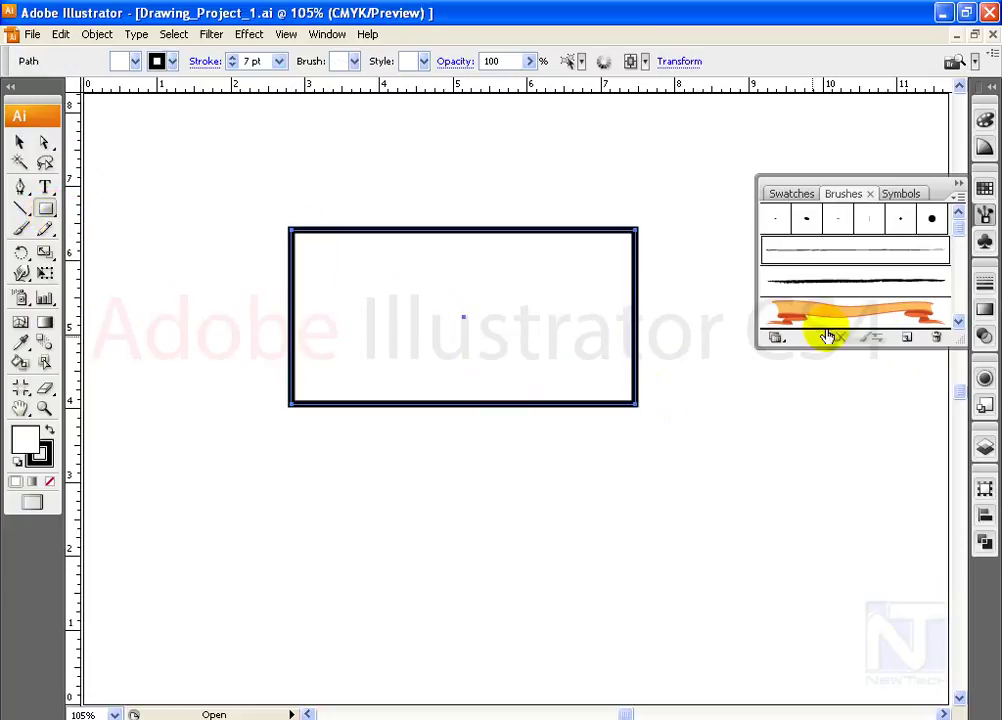
# - Apply the thick rough art brush to the rectangle at a 5 pt stroke weight and shift the rectangle slightly
pyautogui.click(885, 287)
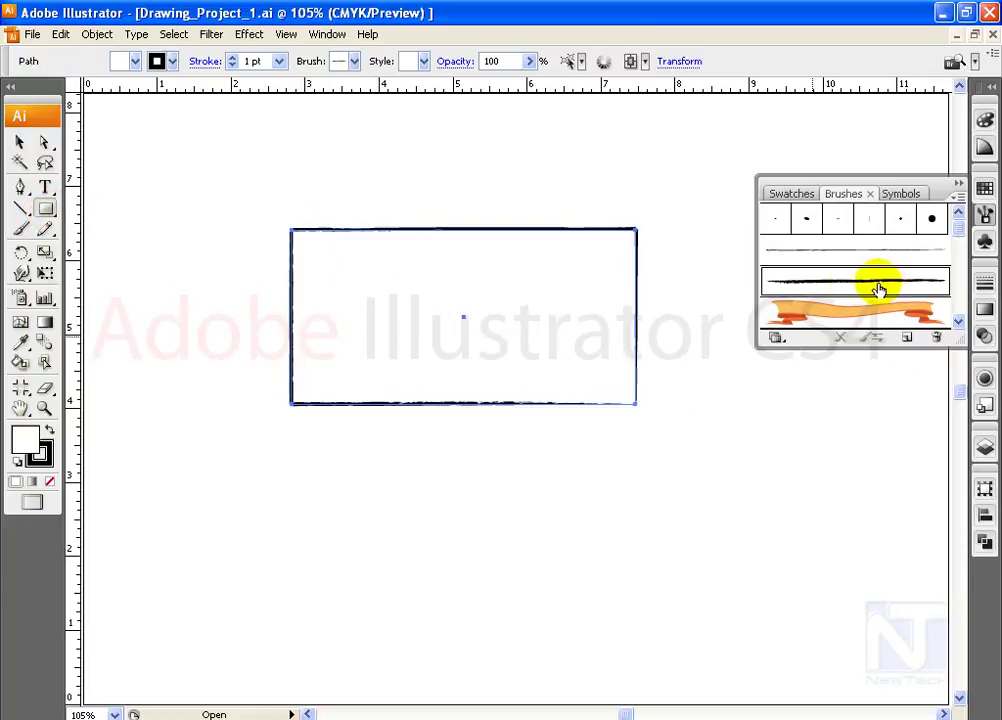
pyautogui.click(253, 62)
pyautogui.write('5')
pyautogui.press('Return')
pyautogui.click(19, 144)
pyautogui.click(453, 210)
pyautogui.click(454, 222)
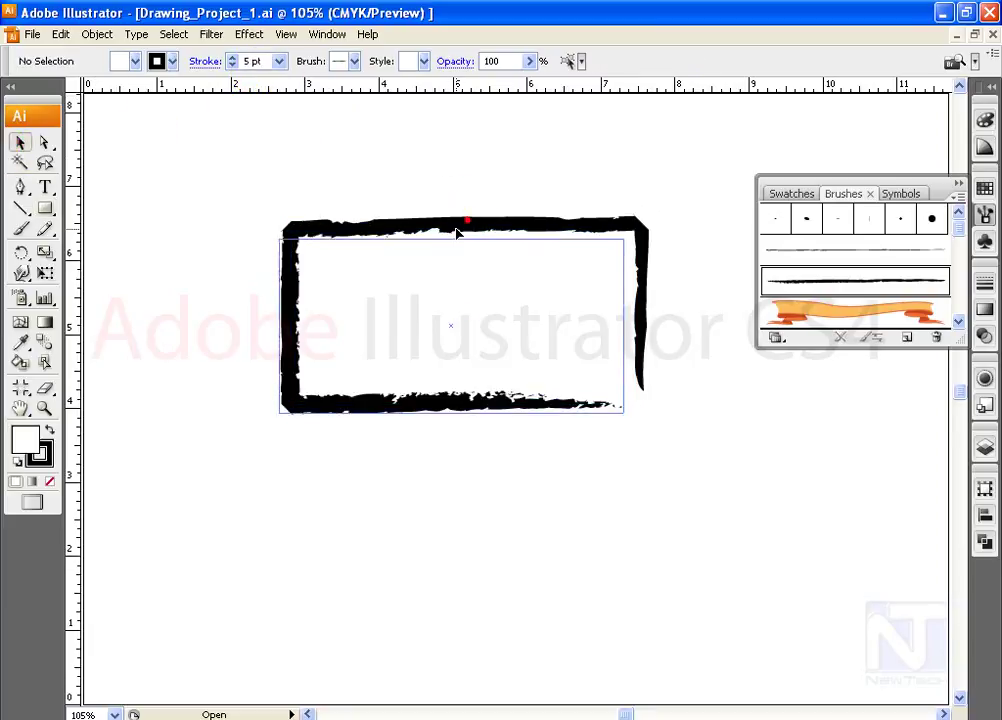
# - Try the banner and thin rough art brushes on the rectangle and return to the thick rough brush
pyautogui.click(895, 309)
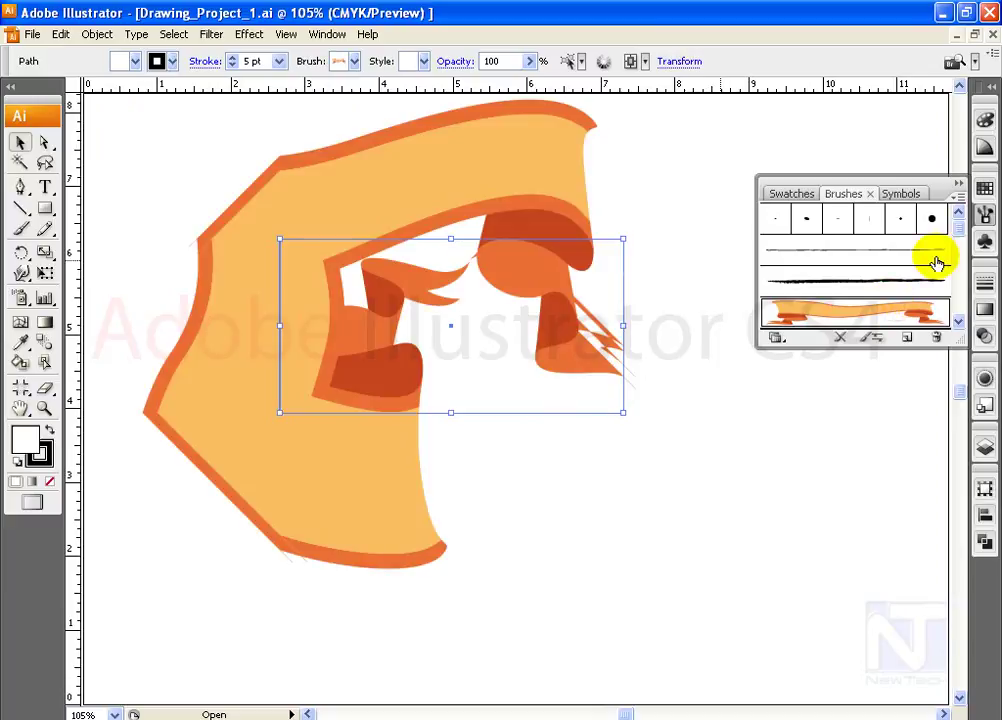
pyautogui.click(934, 250)
pyautogui.click(923, 285)
pyautogui.click(927, 287)
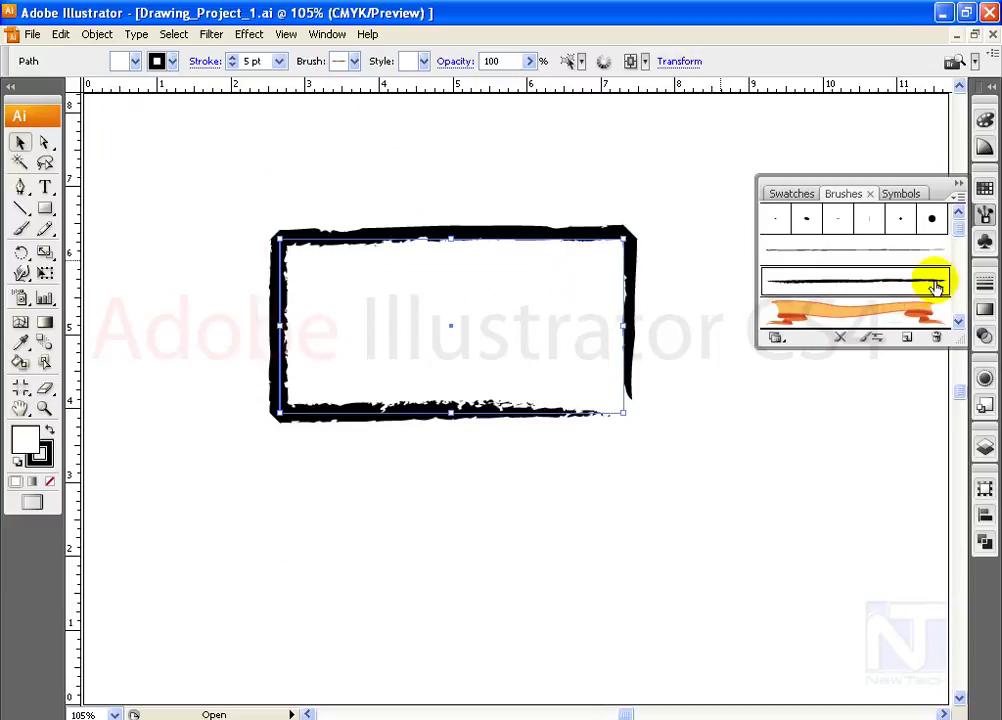
pyautogui.moveTo(962, 238)
pyautogui.mouseDown()
pyautogui.moveTo(962, 254)
pyautogui.moveTo(957, 212)
pyautogui.mouseUp()
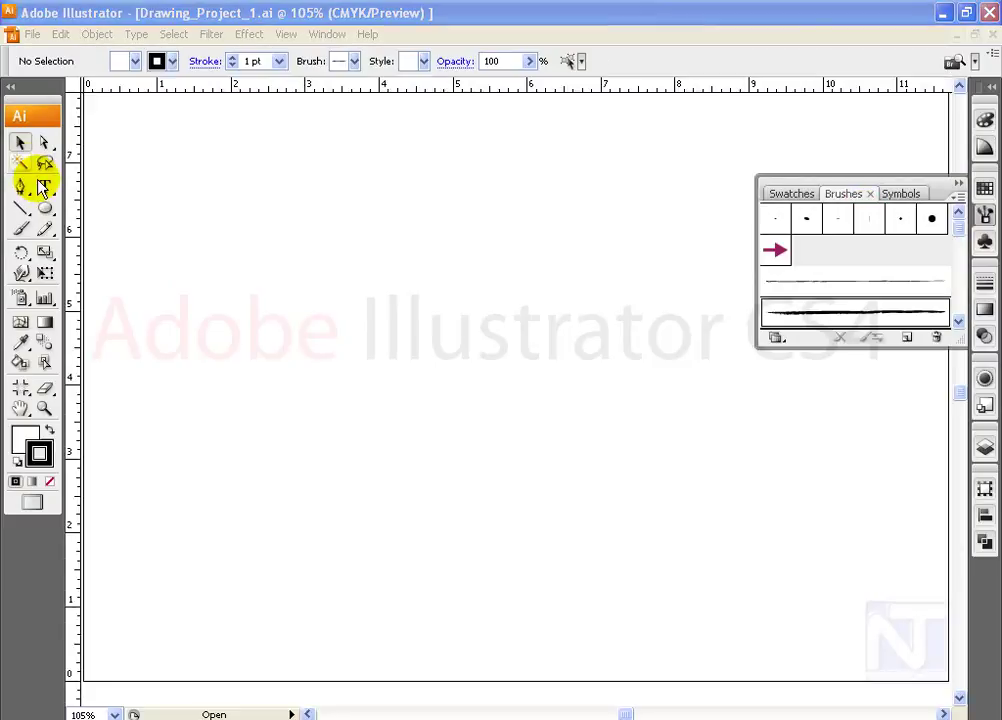
# - Draw an ellipse about 3.2 by 3.4 in with the thick rough art brush and move it up to the page's middle
pyautogui.click(45, 208)
pyautogui.moveTo(307, 324); pyautogui.dragTo(541, 574)
pyautogui.click(20, 143)
pyautogui.moveTo(421, 385); pyautogui.dragTo(456, 287)
pyautogui.click(850, 313)
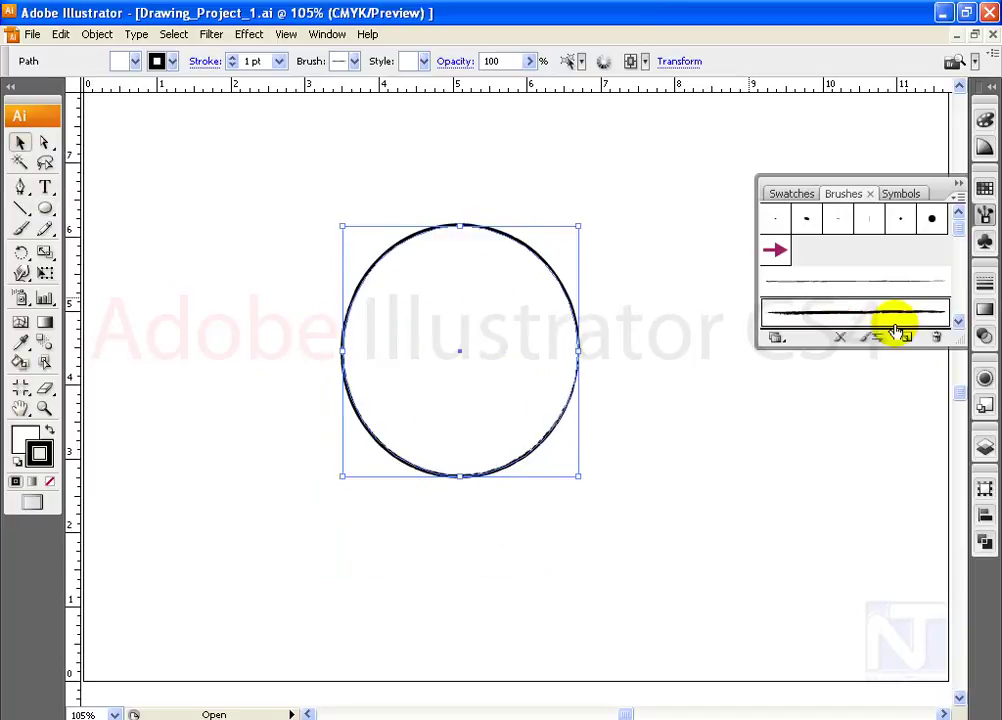
# - Open the ellipse's art brush stroke options with Preview on and try Proportional, Flip Along and Flip Across
pyautogui.click(872, 338)
pyautogui.moveTo(778, 152)
pyautogui.mouseDown()
pyautogui.moveTo(664, 148)
pyautogui.moveTo(749, 101)
pyautogui.mouseUp()
pyautogui.click(790, 204)
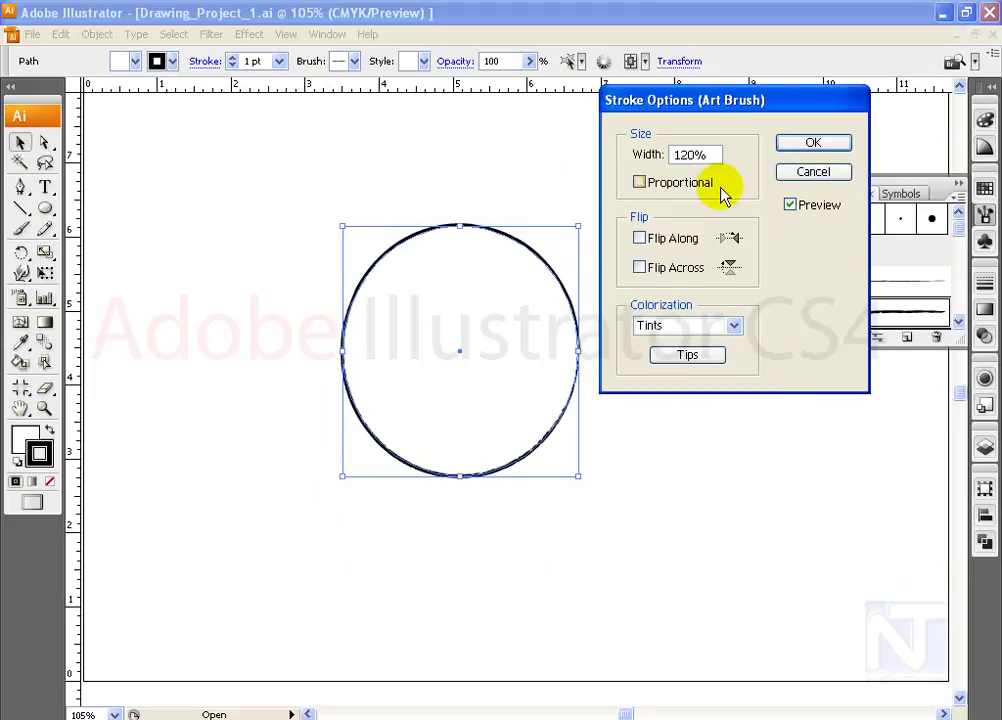
pyautogui.click(712, 155)
pyautogui.click(662, 190)
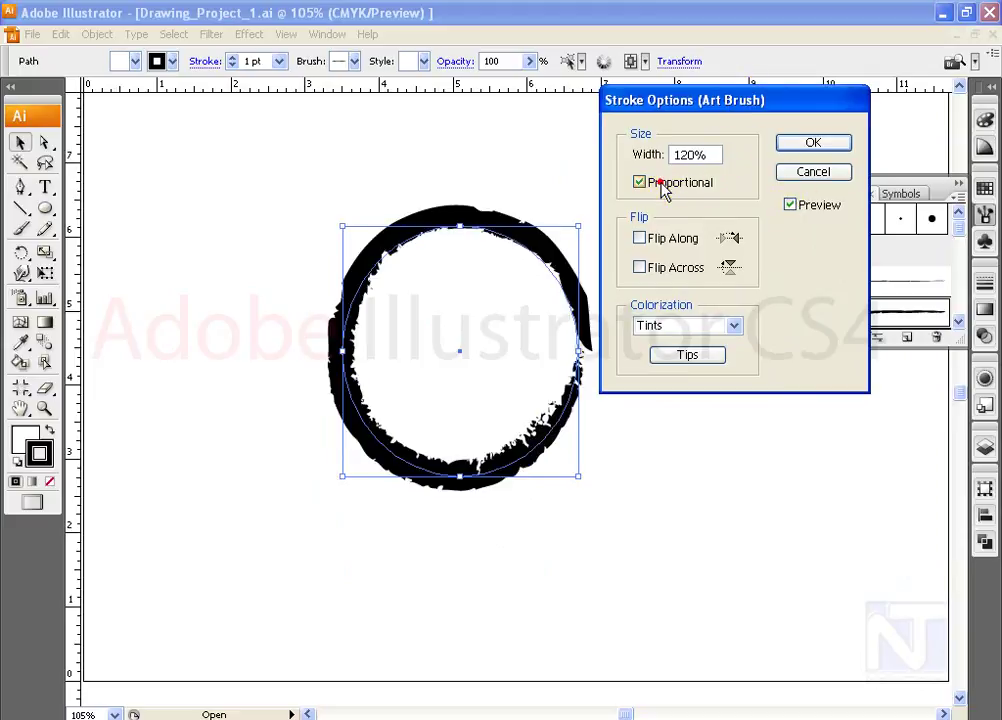
pyautogui.click(647, 242)
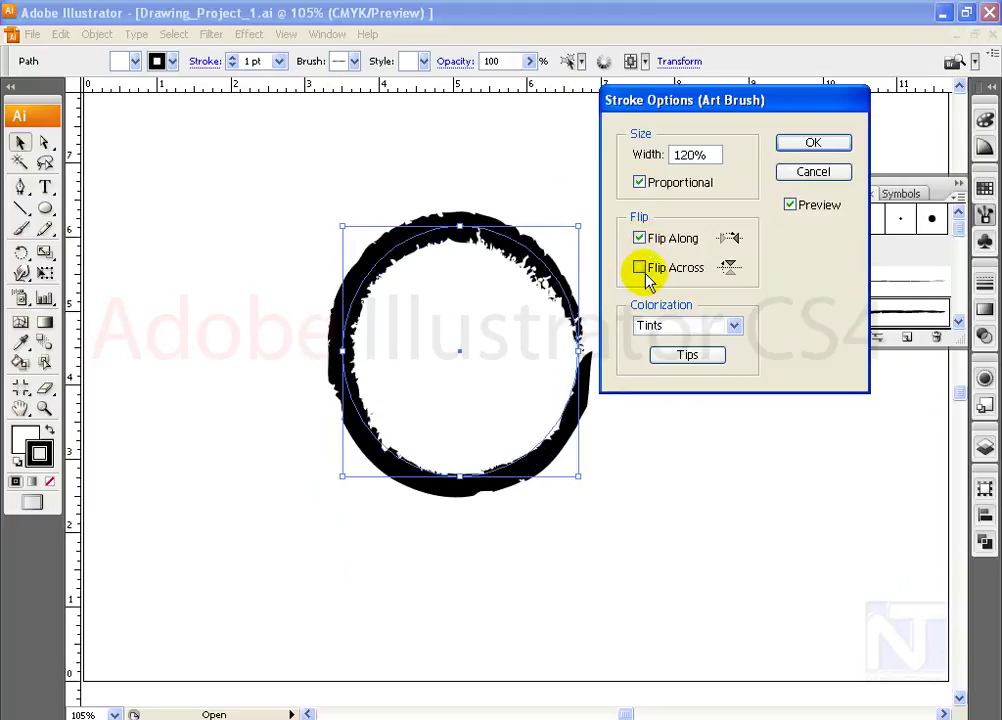
pyautogui.click(643, 270)
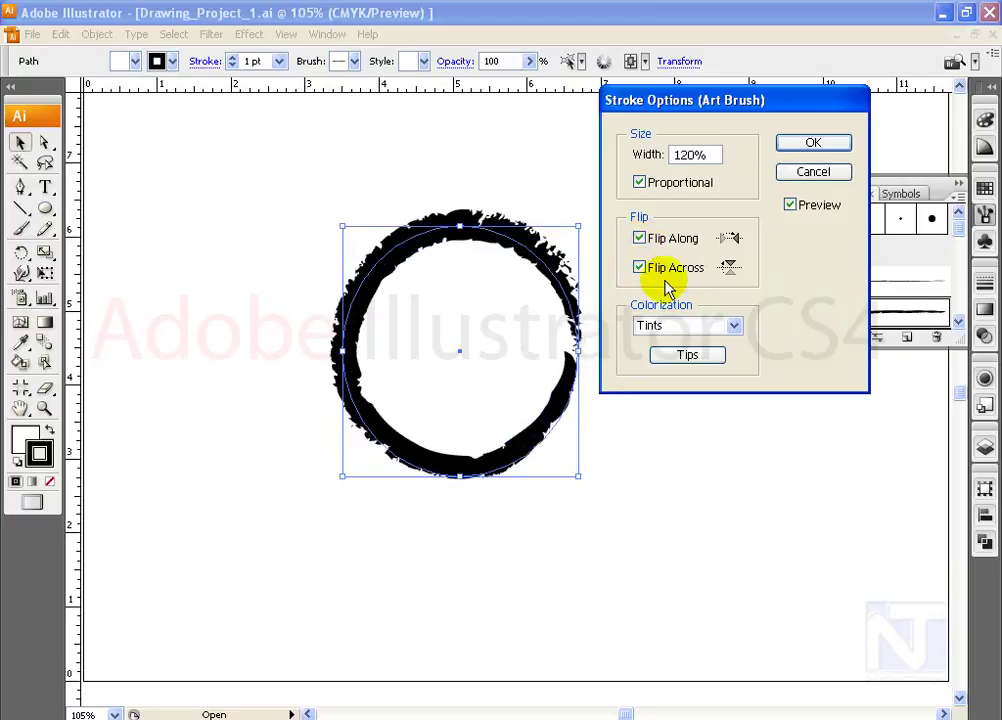
# - Try different Colorization methods for the ellipse's art brush stroke
pyautogui.click(718, 326)
pyautogui.click(700, 373)
pyautogui.click(707, 327)
pyautogui.click(697, 343)
pyautogui.click(712, 328)
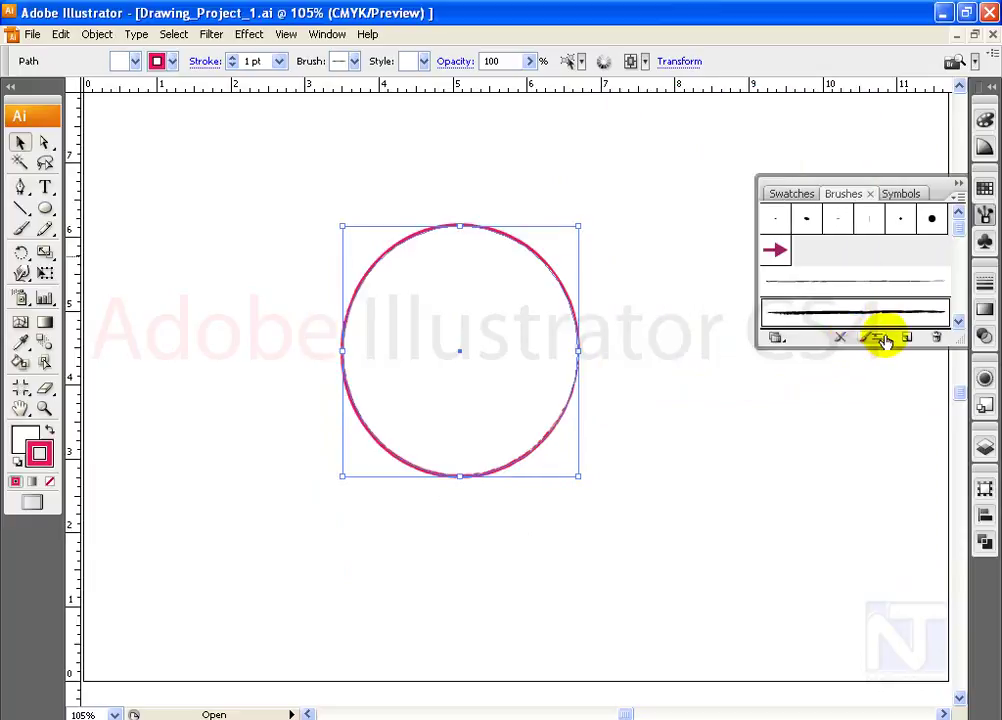
# - Open the ellipse's art brush stroke options and enable Proportional, Flip Along and Flip Across
pyautogui.click(879, 339)
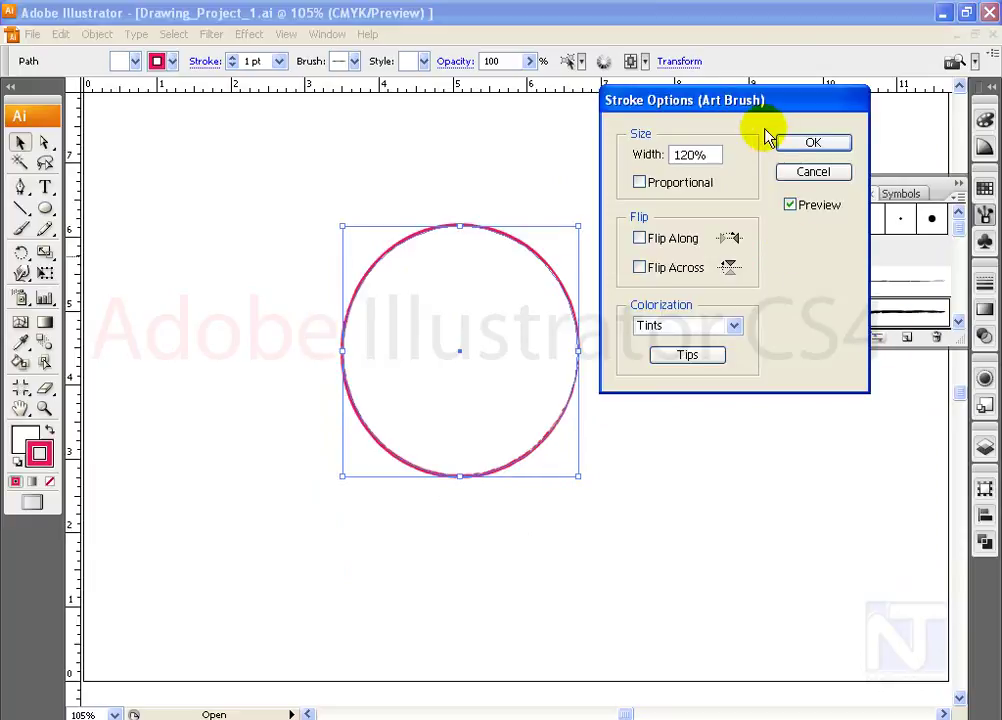
pyautogui.moveTo(753, 107); pyautogui.dragTo(788, 140)
pyautogui.click(675, 217)
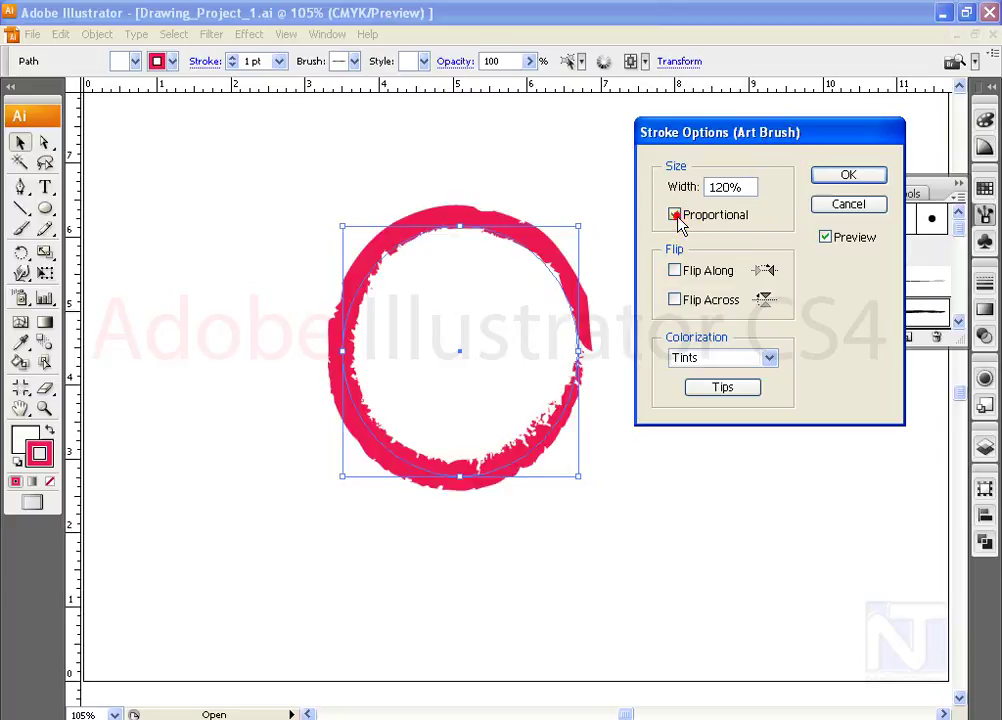
pyautogui.click(683, 274)
pyautogui.click(682, 301)
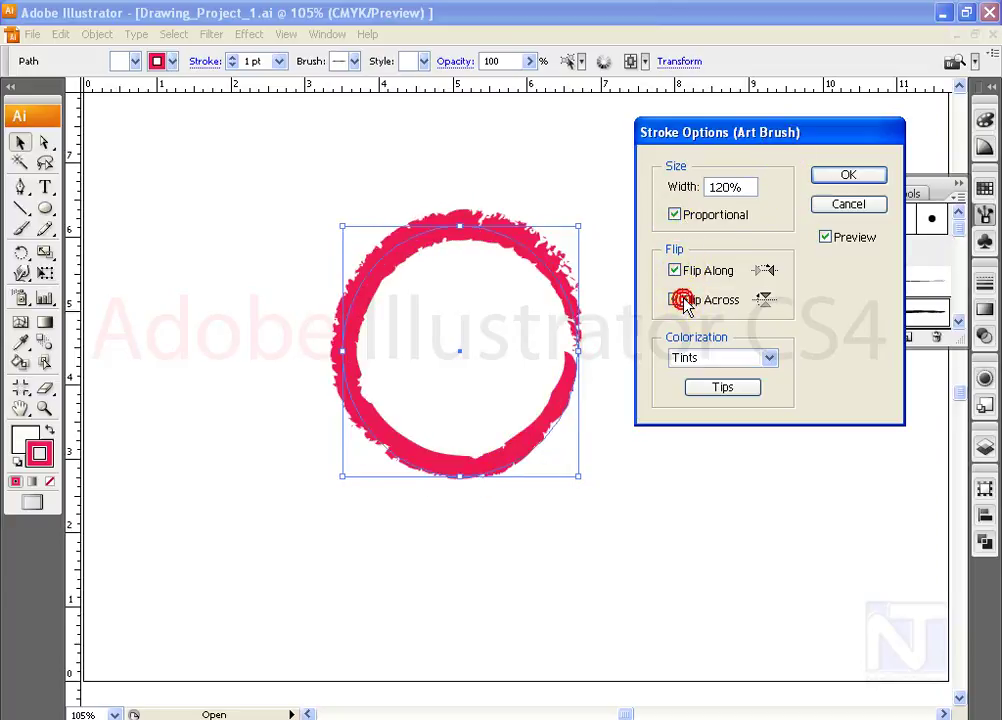
# - Try the Tints, None, and Tints and Shades colorization methods on the ellipse's stroke and settle on Hue Shift
pyautogui.click(768, 357)
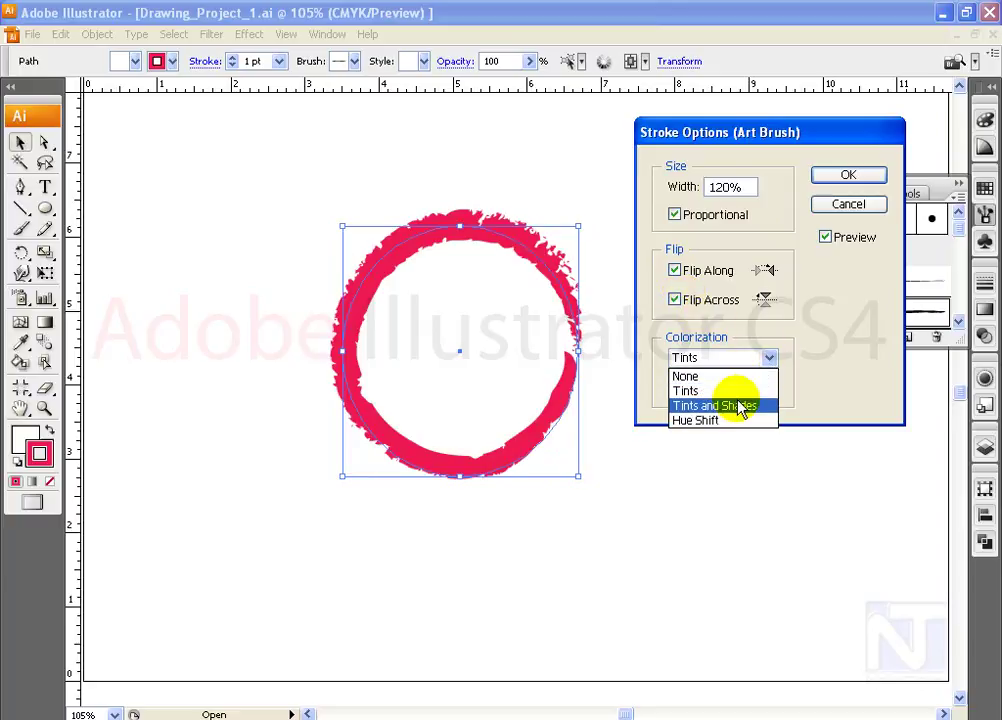
pyautogui.click(745, 390)
pyautogui.click(745, 360)
pyautogui.click(738, 374)
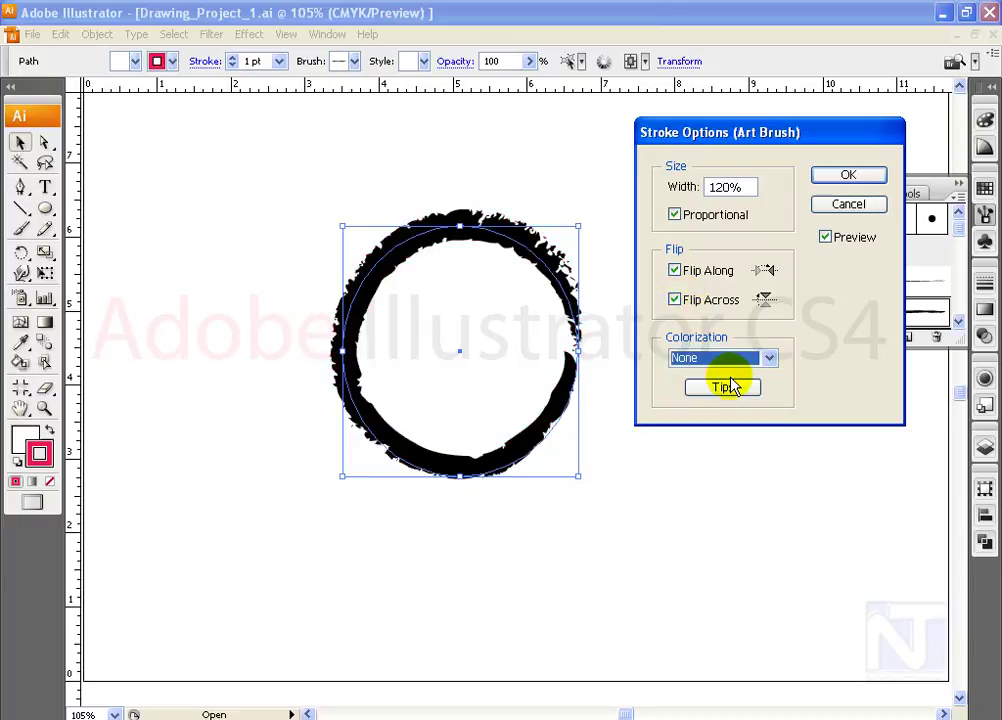
pyautogui.click(745, 358)
pyautogui.click(738, 405)
pyautogui.click(748, 358)
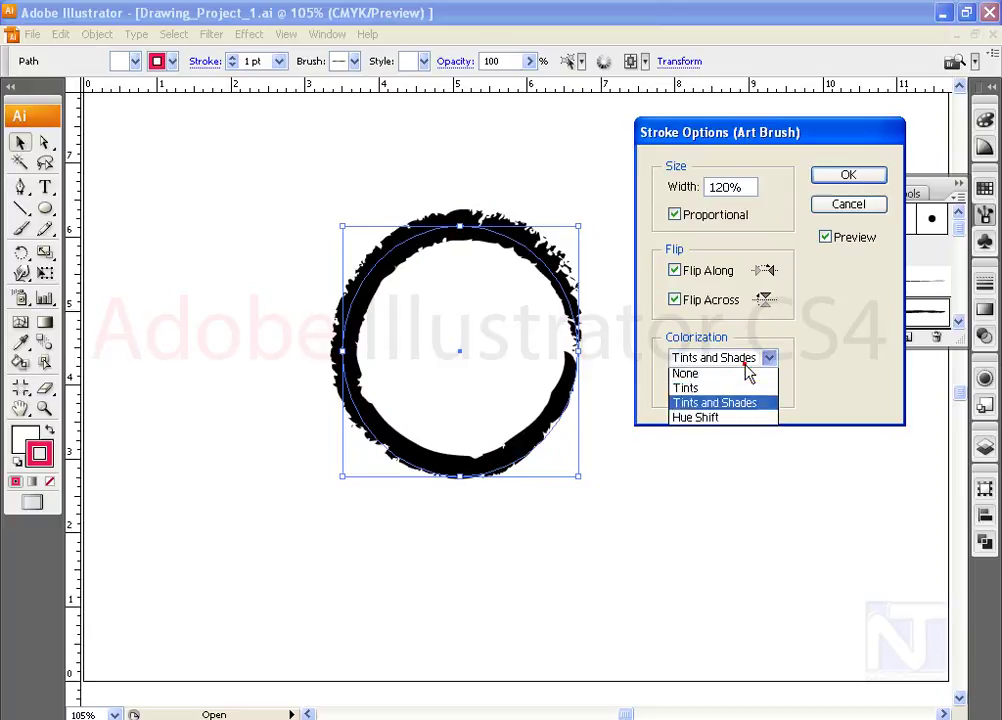
pyautogui.click(722, 421)
pyautogui.click(732, 362)
pyautogui.click(731, 364)
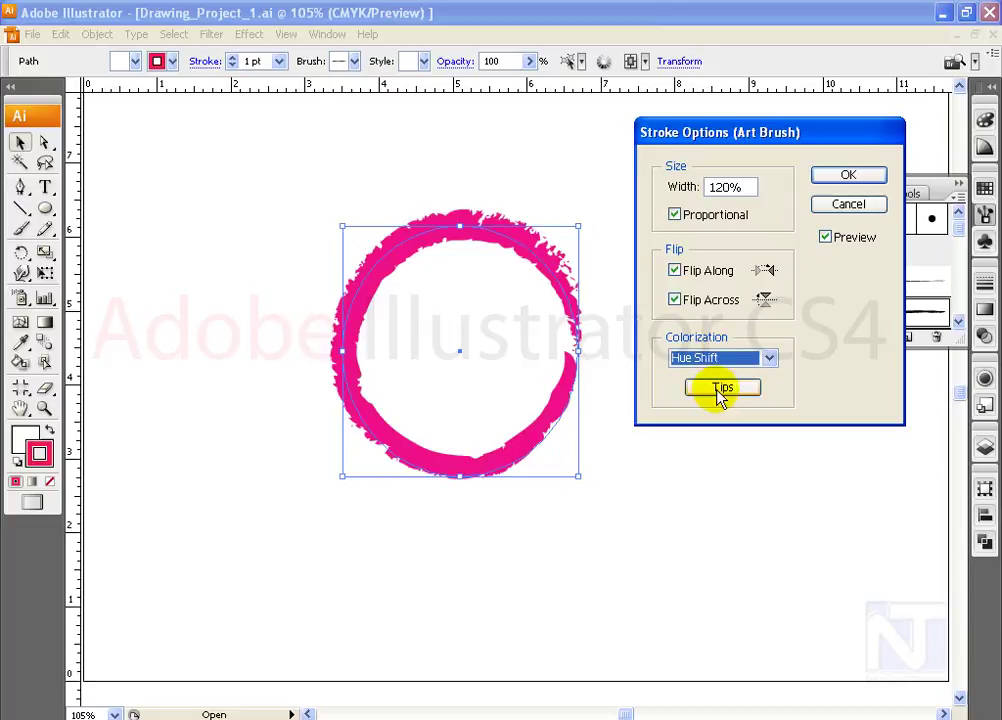
# - Review the colorization tips with their example tubes, then apply the ellipse's art brush stroke options
pyautogui.click(718, 392)
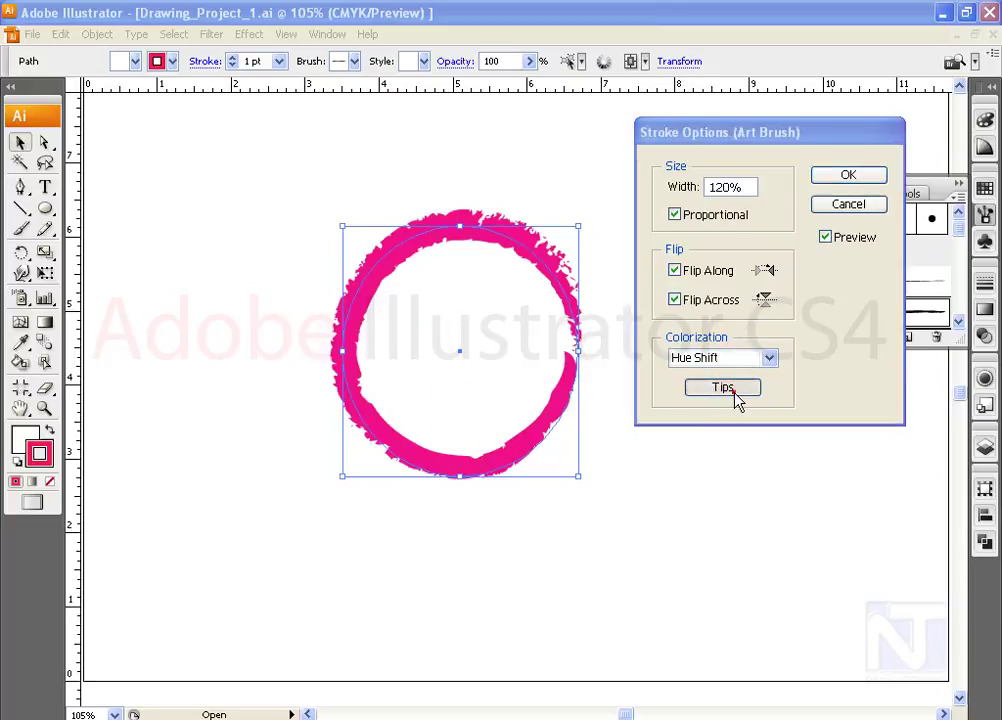
pyautogui.moveTo(479, 139); pyautogui.dragTo(719, 99)
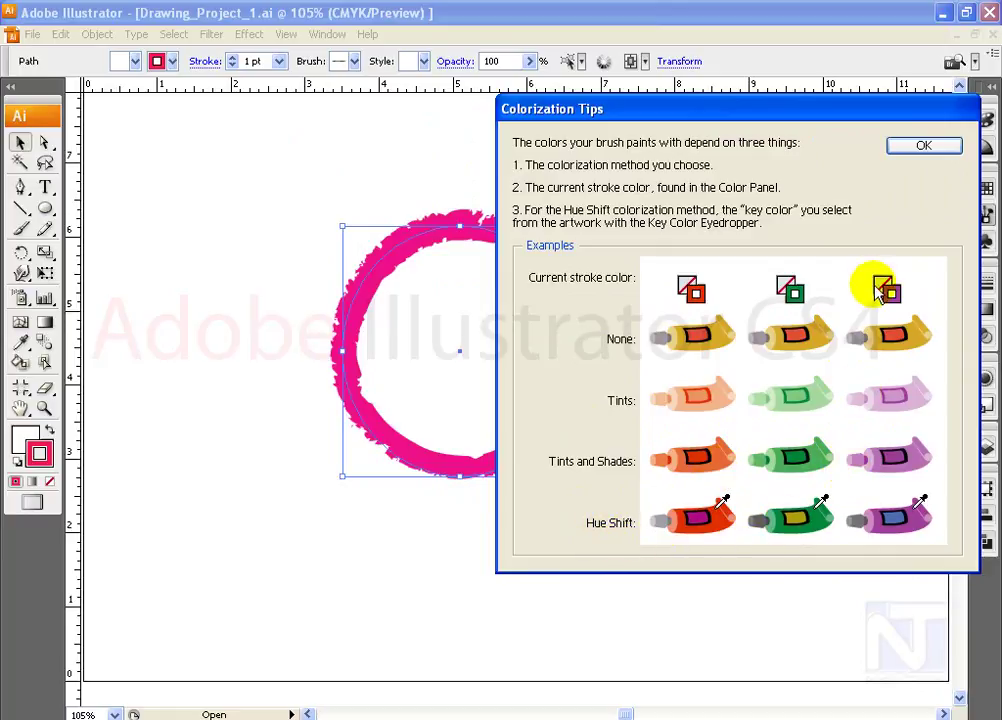
pyautogui.click(924, 150)
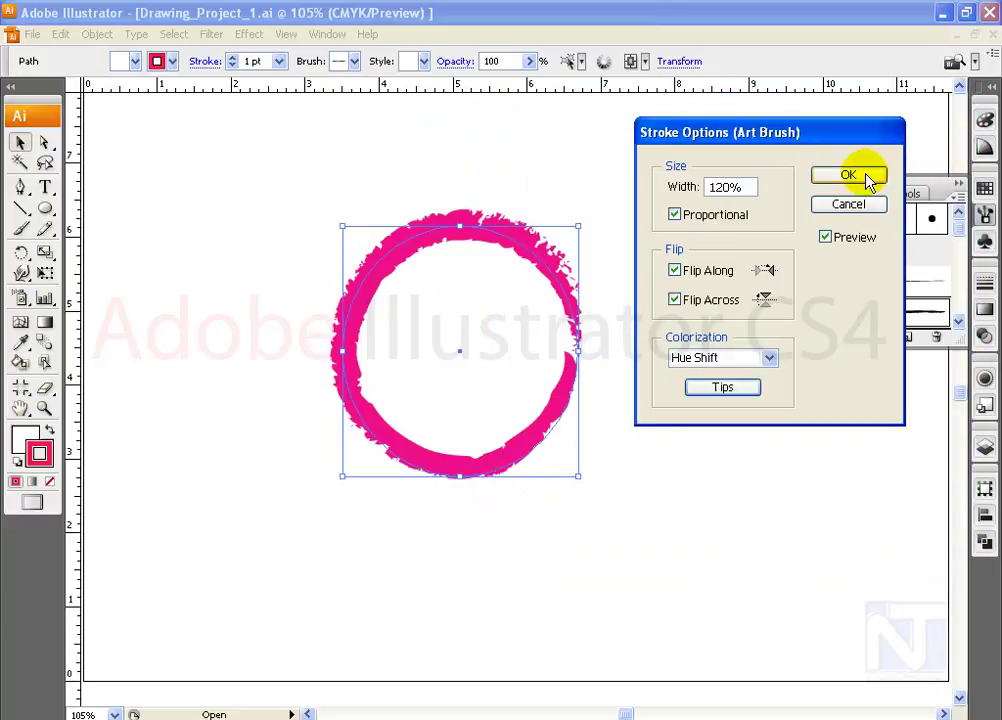
pyautogui.click(866, 177)
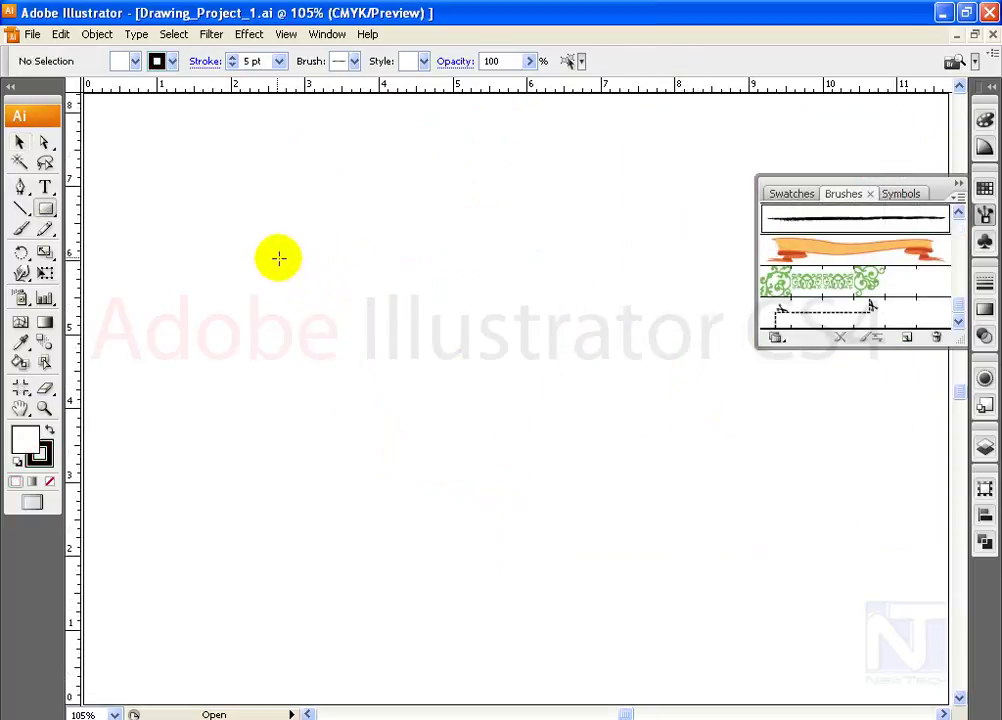
# - Draw a rectangle about 5.9 by 3.8 in and give it the green floral pattern brush, then the dashed scissors pattern brush
pyautogui.moveTo(277, 258); pyautogui.dragTo(716, 537)
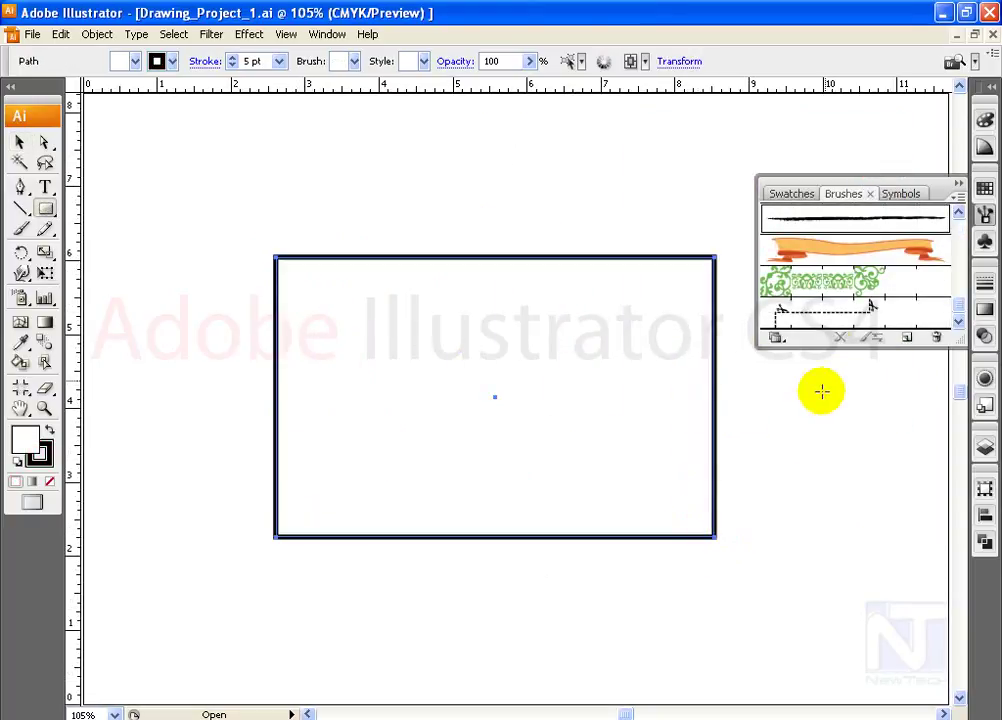
pyautogui.click(826, 284)
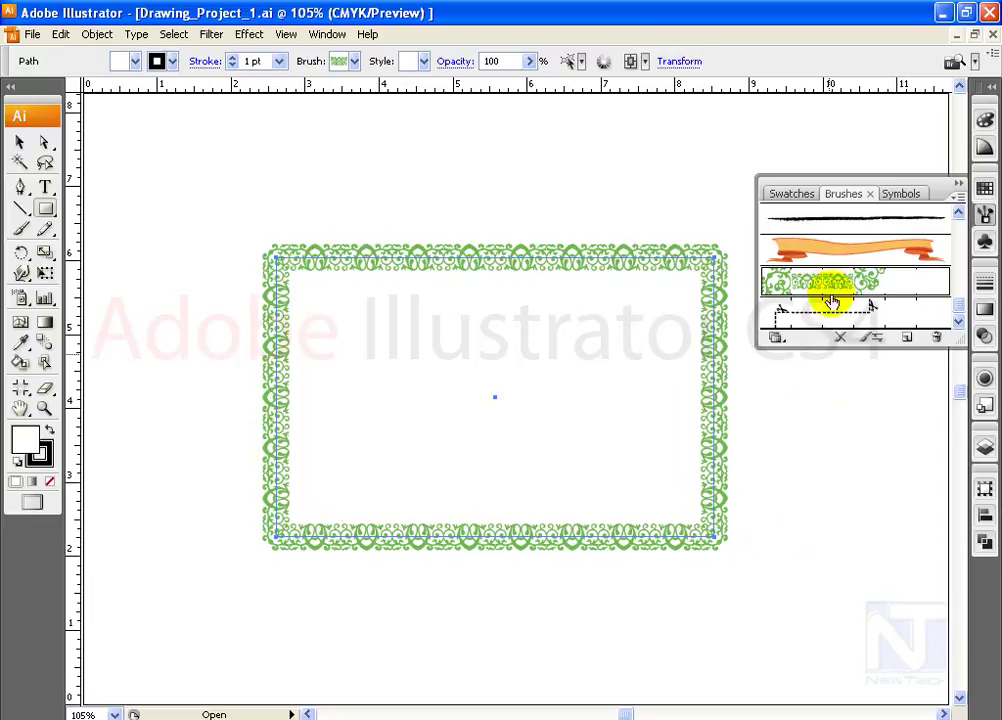
pyautogui.click(894, 311)
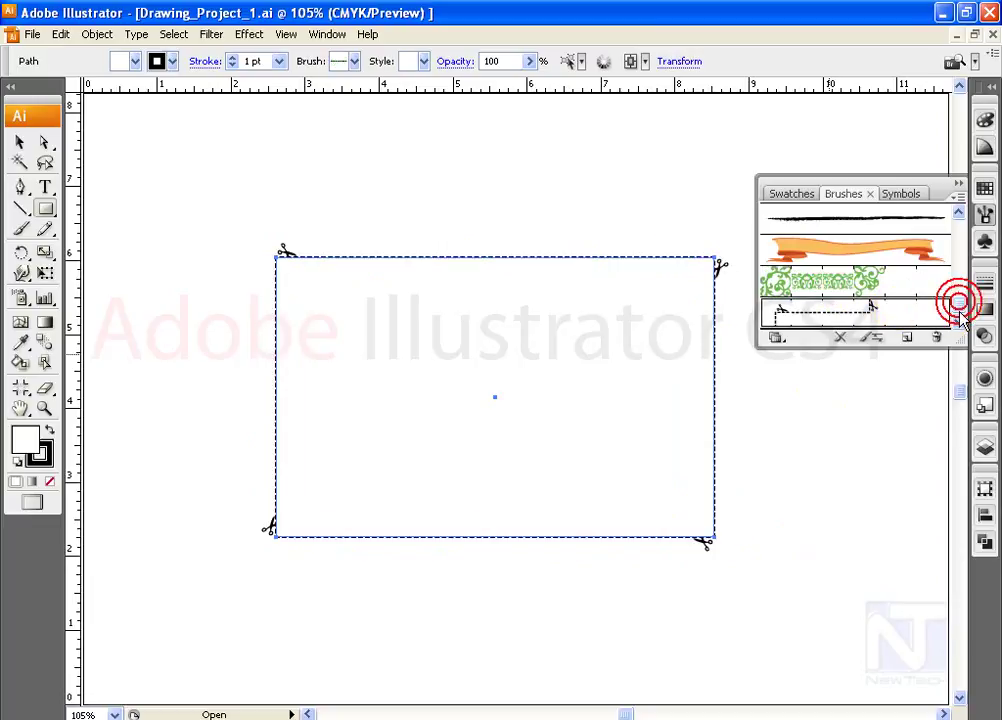
pyautogui.moveTo(958, 284); pyautogui.dragTo(960, 231)
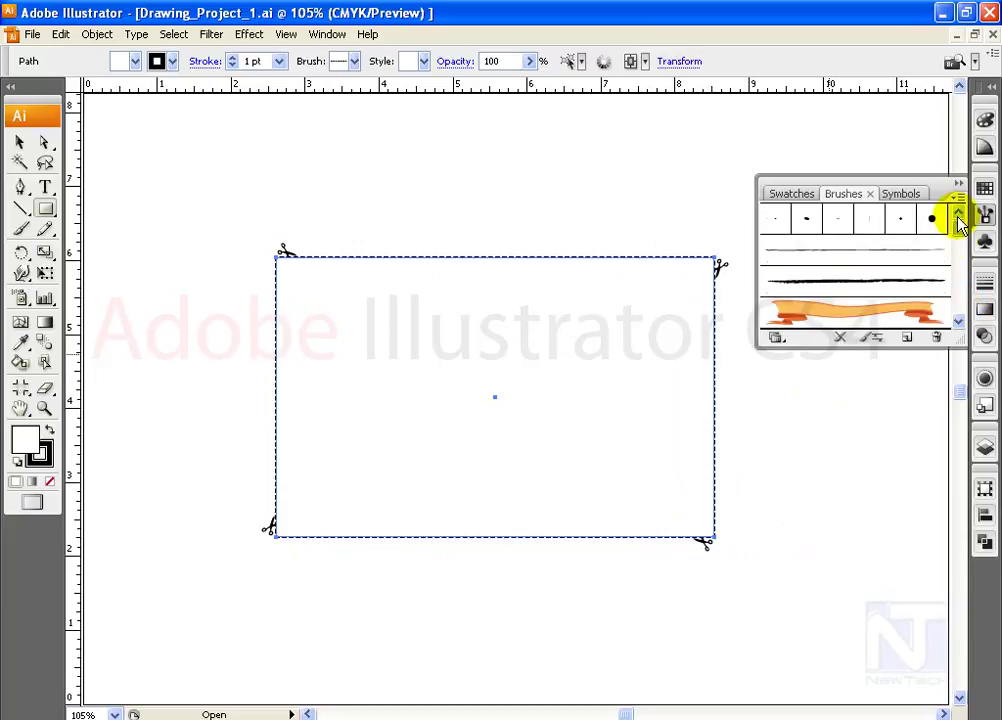
# - Open the Borders_Decorative brush library and try its blue folded ribbon and green ornamental borders on the rectangle
pyautogui.moveTo(917, 466)
pyautogui.moveTo(737, 485)
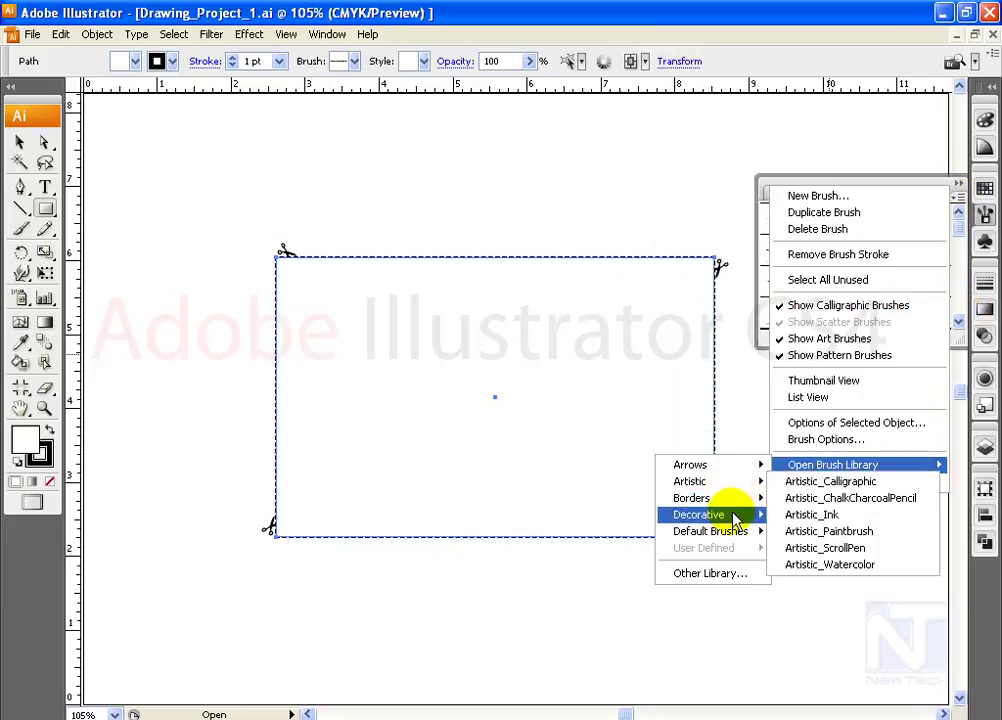
pyautogui.moveTo(698, 500)
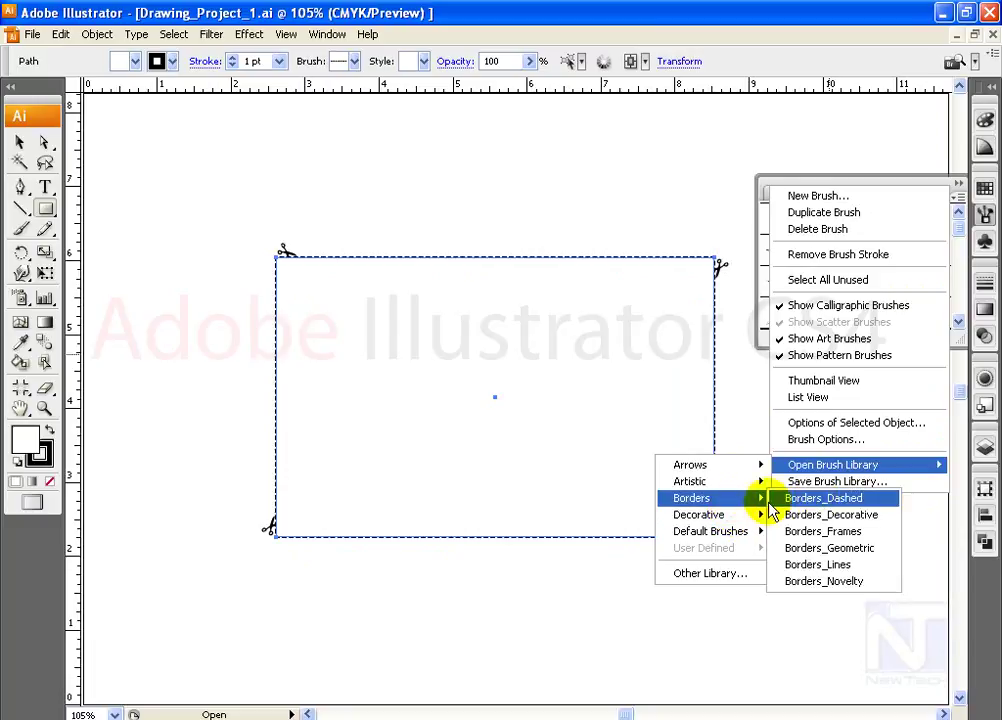
pyautogui.click(836, 514)
pyautogui.click(640, 500)
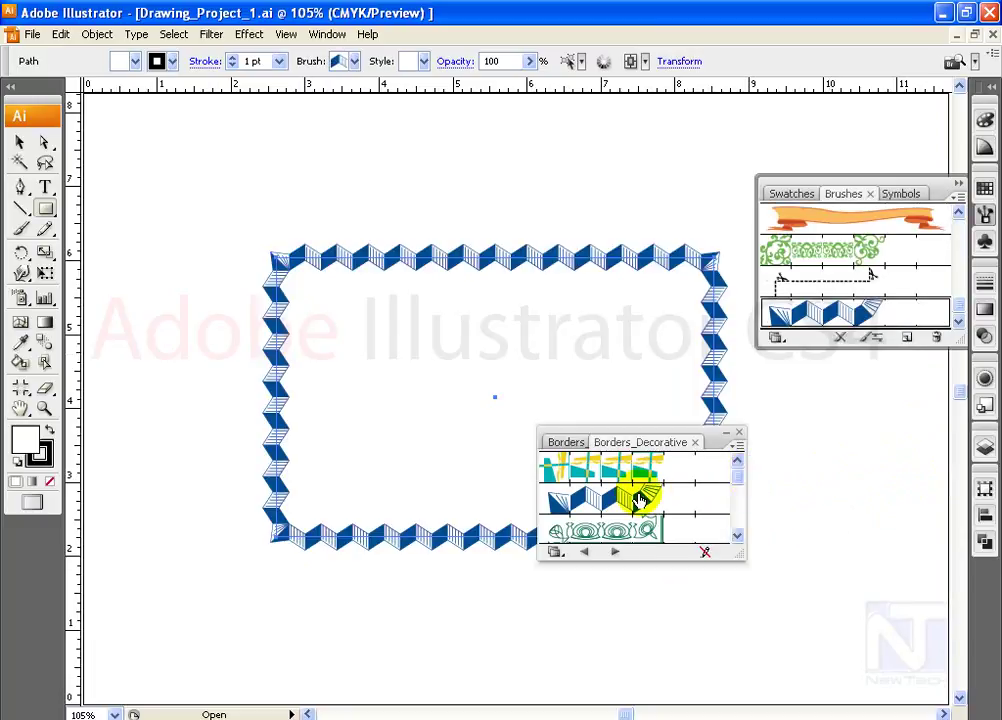
pyautogui.click(646, 530)
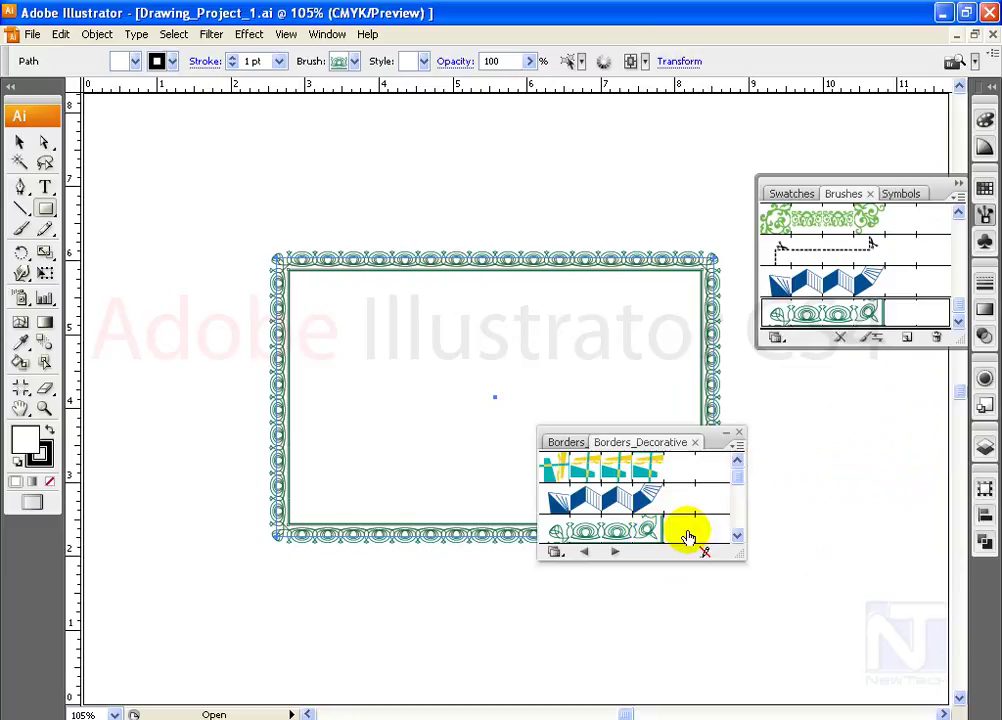
# - Try the beige ornamental, blue line with black leaf corners, and teal with orange corners borders on the rectangle
pyautogui.moveTo(740, 477); pyautogui.dragTo(740, 526)
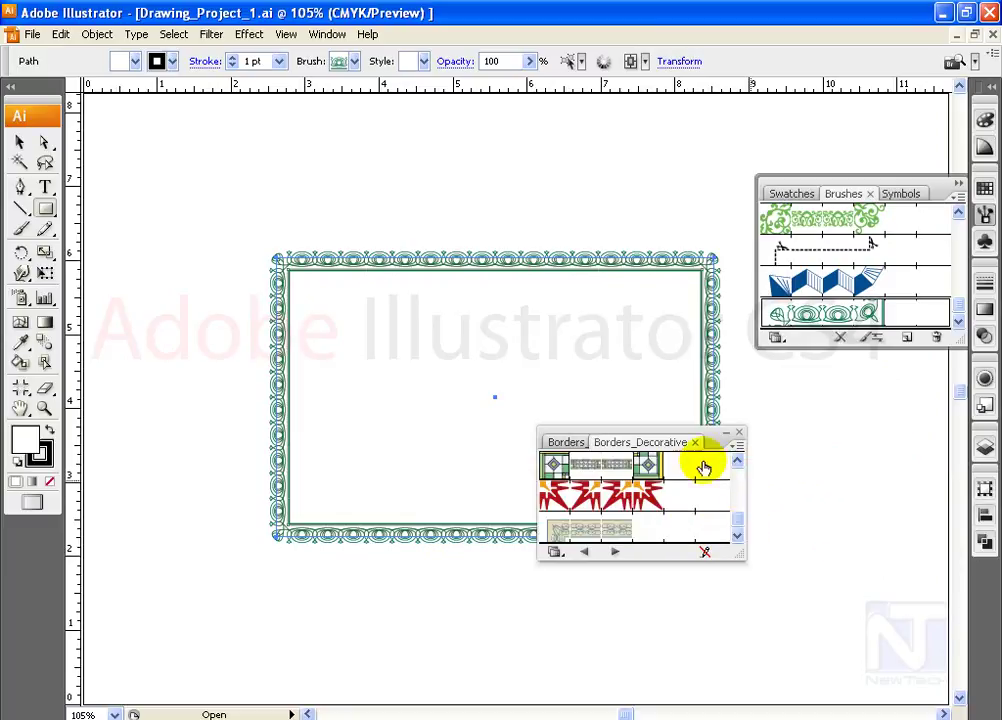
pyautogui.moveTo(718, 443)
pyautogui.mouseDown()
pyautogui.moveTo(812, 465)
pyautogui.moveTo(903, 420)
pyautogui.mouseUp()
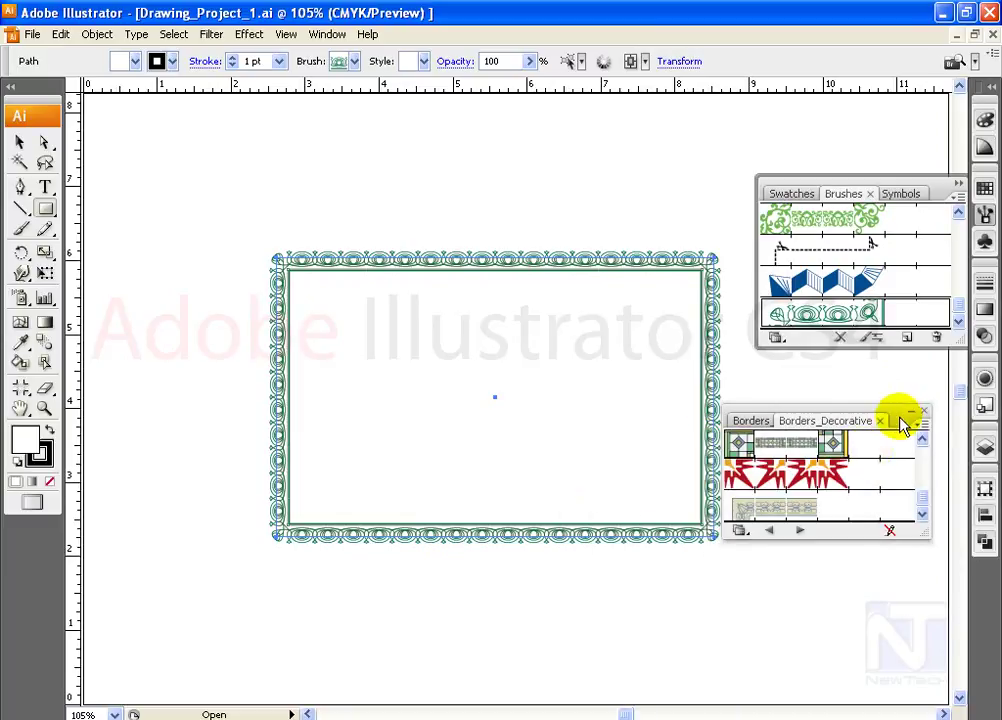
pyautogui.click(799, 507)
pyautogui.moveTo(921, 501); pyautogui.dragTo(922, 485)
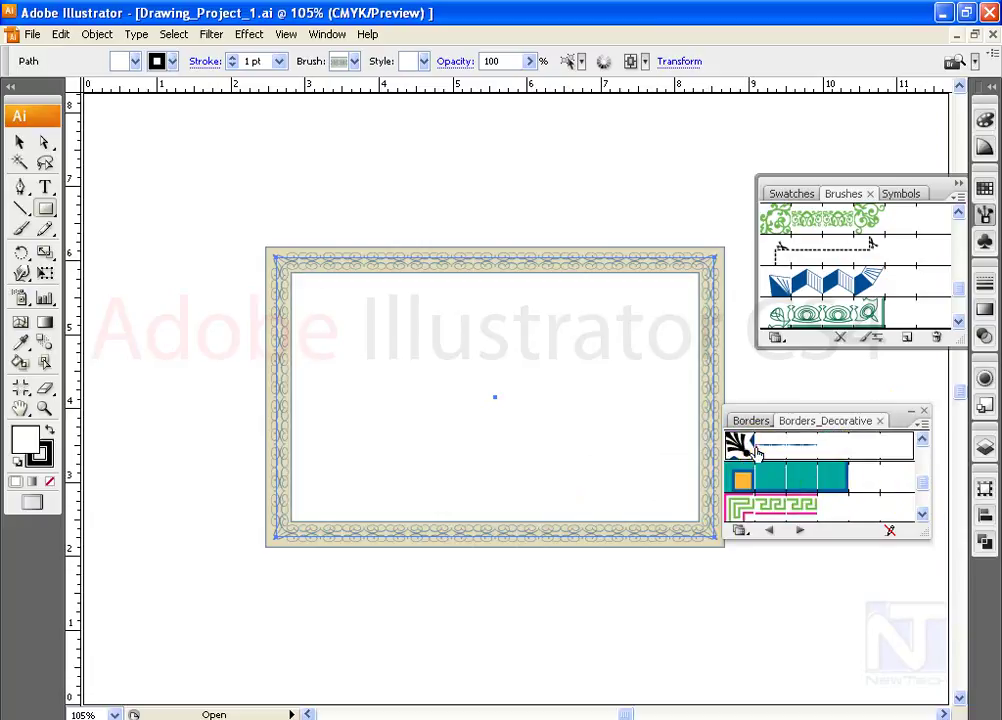
pyautogui.click(742, 442)
pyautogui.click(830, 480)
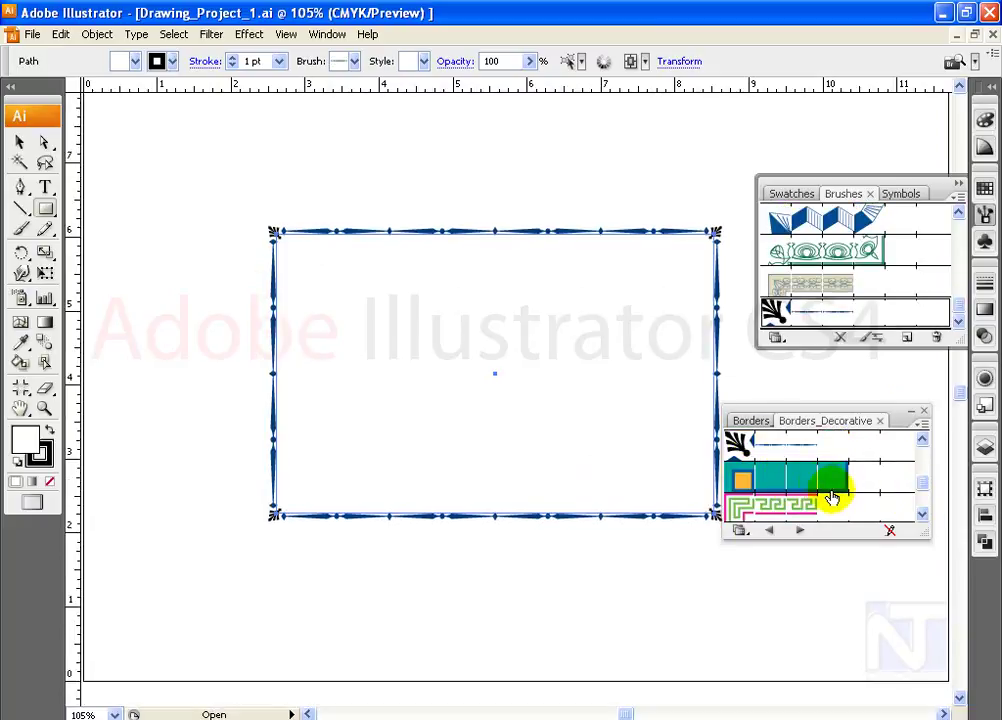
# - Apply the green and pink Greek key border to the rectangle, close the decorative border library and select the rectangle
pyautogui.click(924, 513)
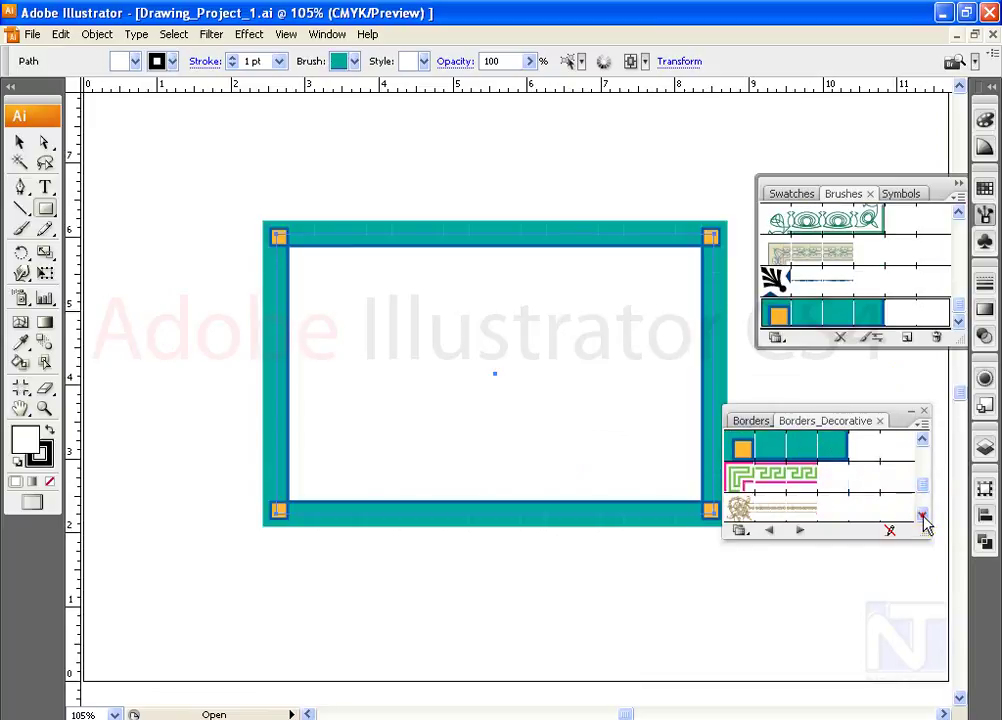
pyautogui.click(802, 477)
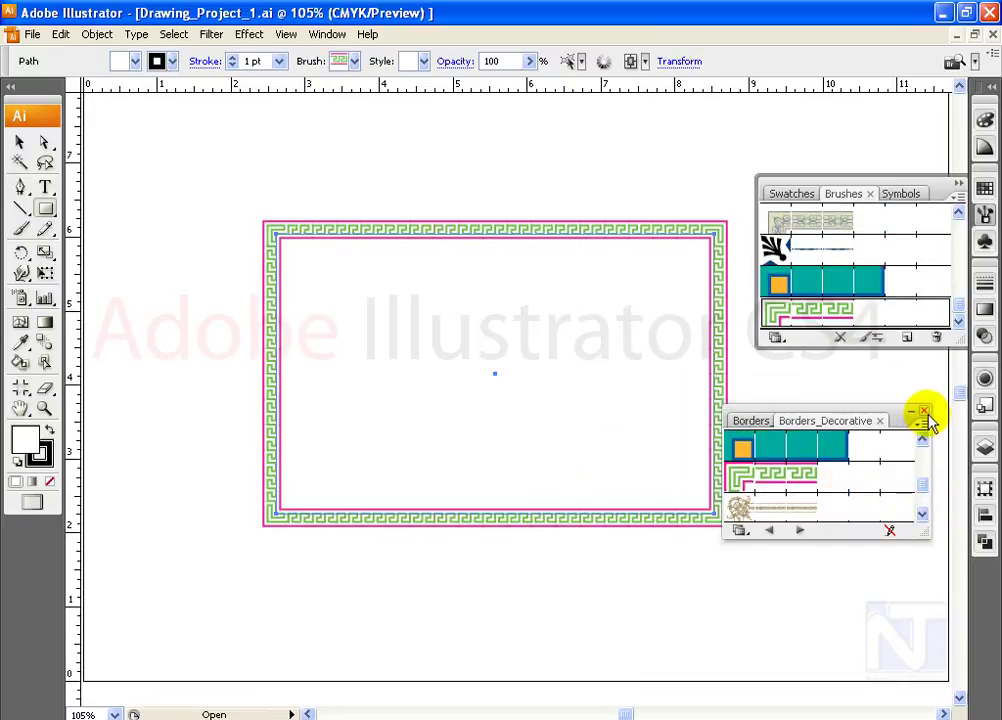
pyautogui.click(925, 413)
pyautogui.click(19, 142)
pyautogui.moveTo(183, 172); pyautogui.dragTo(385, 327)
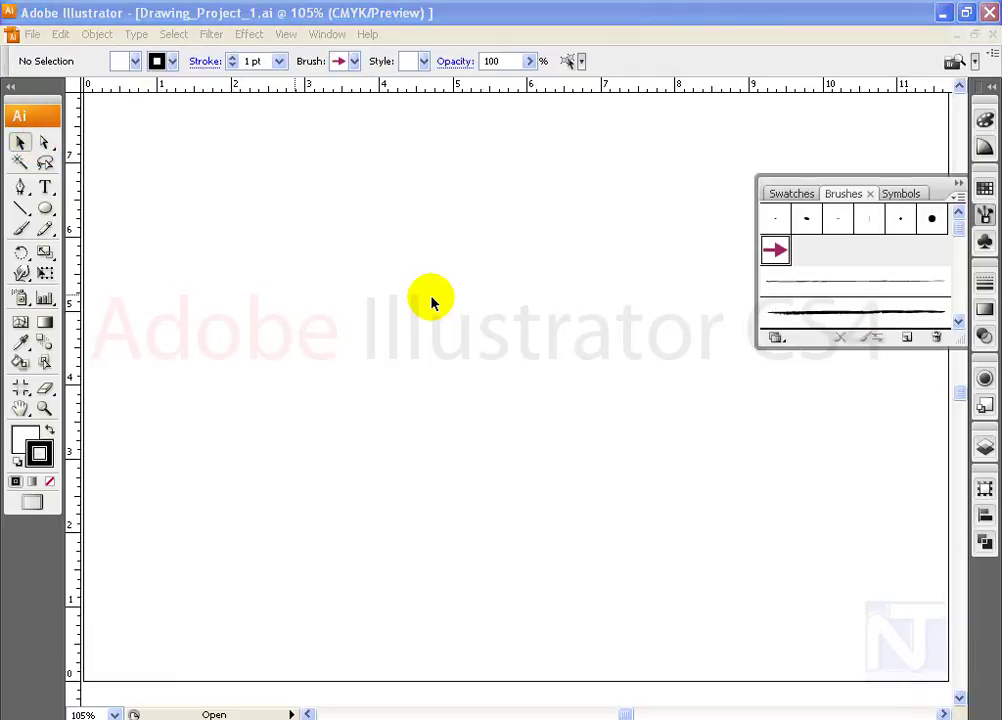
# - Draw a circle about 4.3 in wide with the arrow scatter brush and beside it one about 4.7 in wide with the arrow pattern brush
pyautogui.click(45, 208)
pyautogui.moveTo(185, 254)
pyautogui.mouseDown()
pyautogui.moveTo(366, 439)
pyautogui.moveTo(405, 525)
pyautogui.mouseUp()
pyautogui.moveTo(700, 374)
pyautogui.mouseDown()
pyautogui.moveTo(779, 464)
pyautogui.moveTo(812, 543)
pyautogui.mouseUp()
pyautogui.scroll(-5, 958, 316)
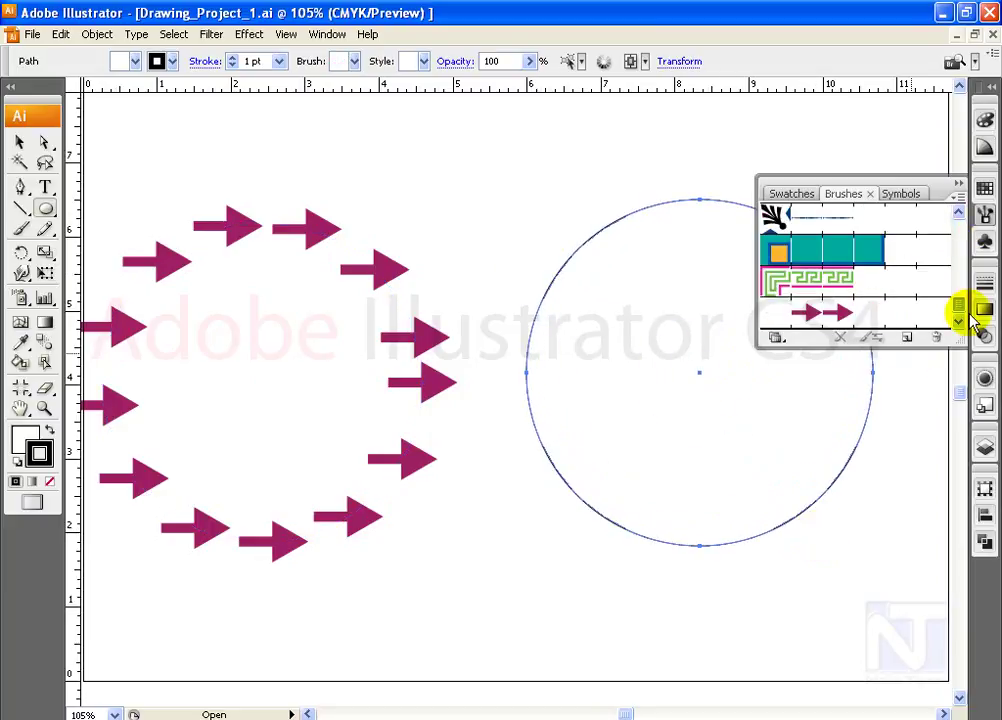
pyautogui.click(863, 315)
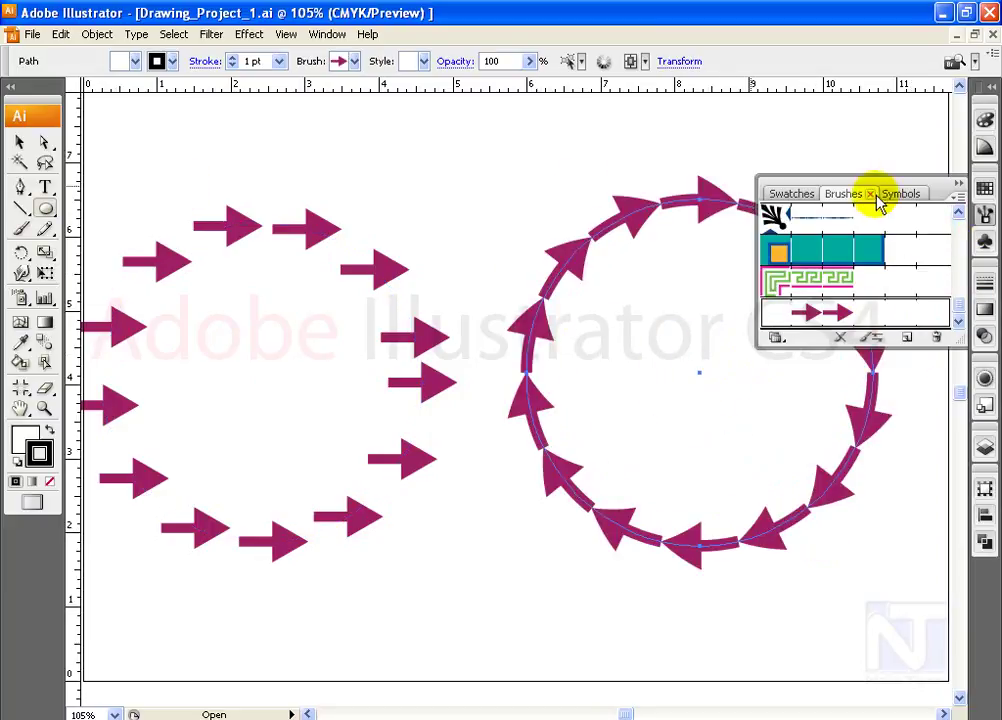
pyautogui.click(960, 184)
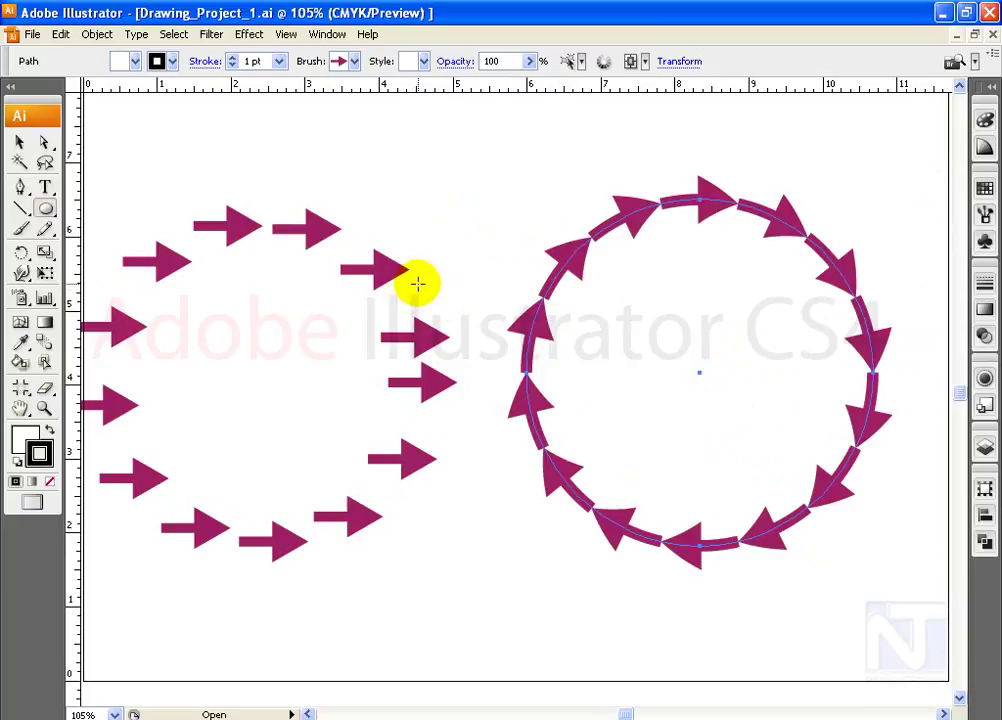
# - Open the scatter brush stroke options for the smaller arrow circle, turn on Preview and set the size to 49%
pyautogui.click(20, 143)
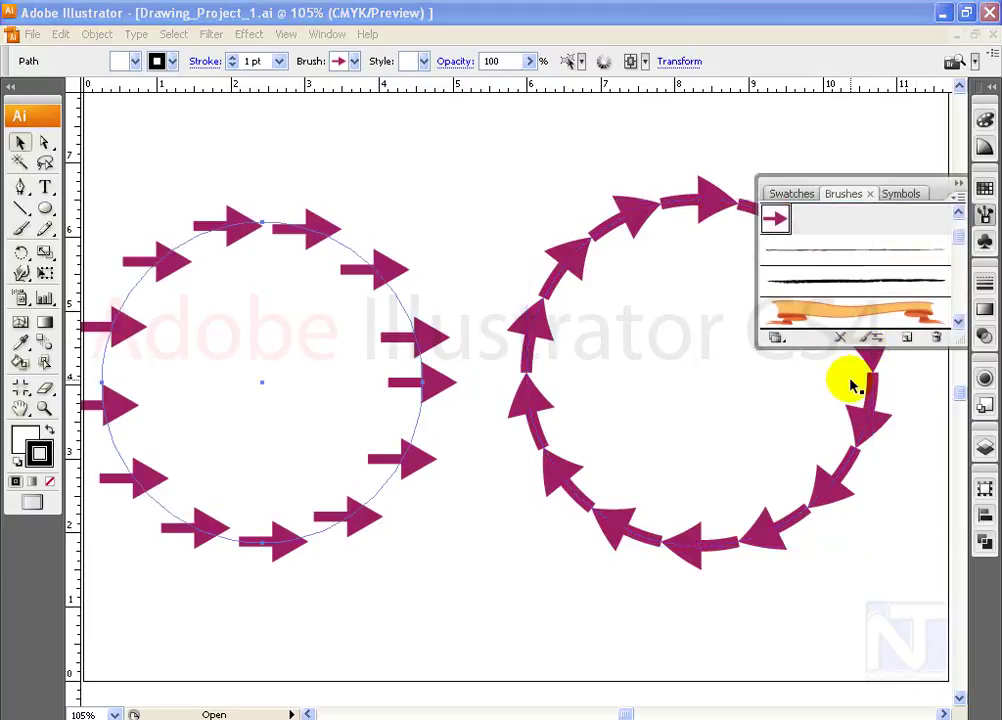
pyautogui.click(875, 340)
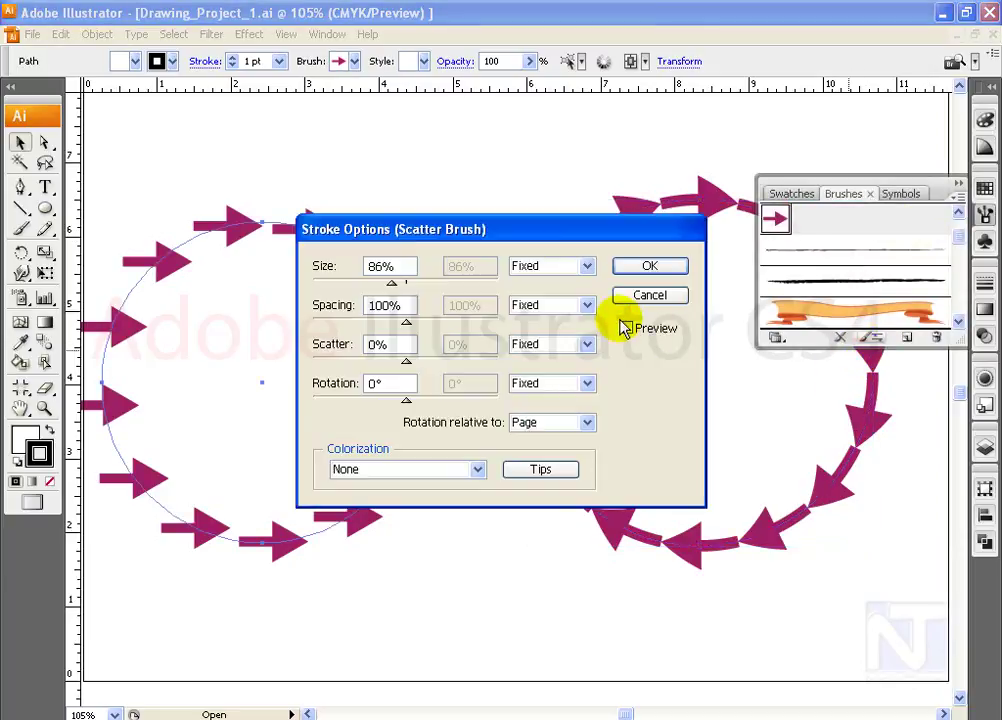
pyautogui.moveTo(538, 238); pyautogui.dragTo(705, 154)
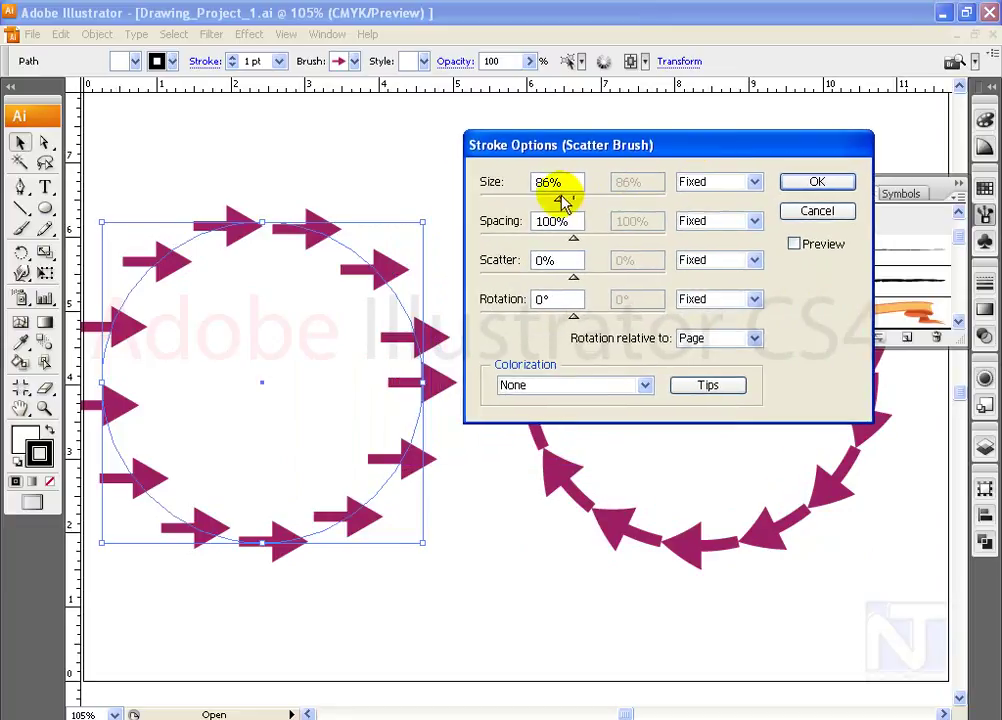
pyautogui.moveTo(558, 198); pyautogui.dragTo(541, 201)
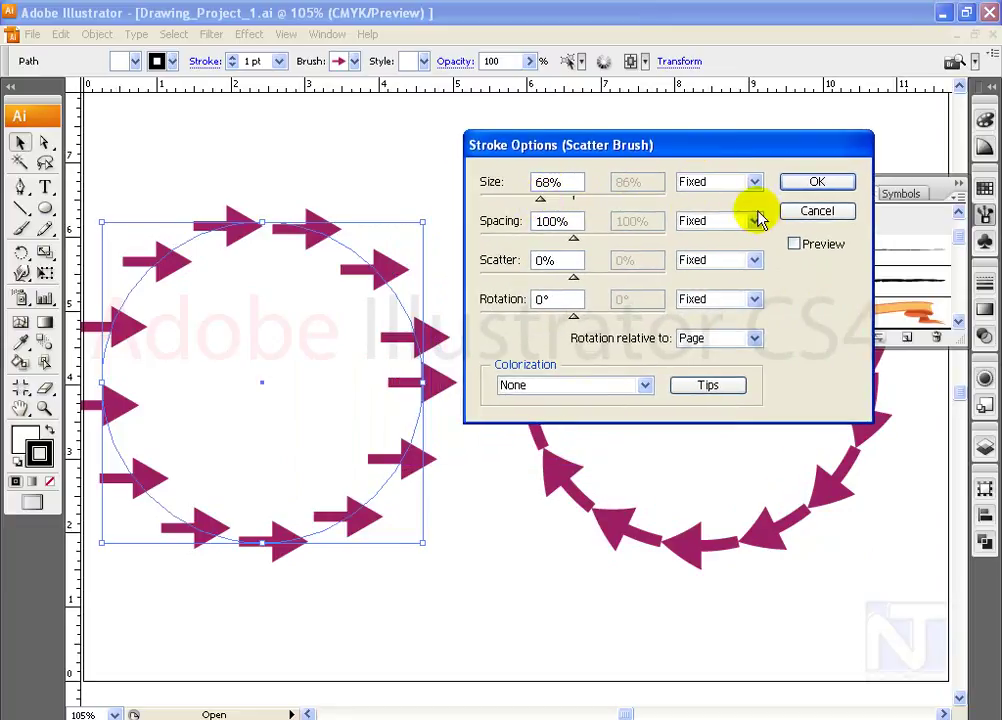
pyautogui.click(795, 245)
pyautogui.moveTo(541, 200); pyautogui.dragTo(521, 203)
# - Try a tighter spacing for the scattered arrows and return the spacing to 100%
pyautogui.moveTo(578, 240); pyautogui.dragTo(537, 240)
pyautogui.doubleClick(571, 221)
pyautogui.write('100')
# - Try scatter amounts of 100% and 50% for the arrows and return the scatter to 0%
pyautogui.moveTo(573, 276); pyautogui.dragTo(530, 263)
pyautogui.write('1')
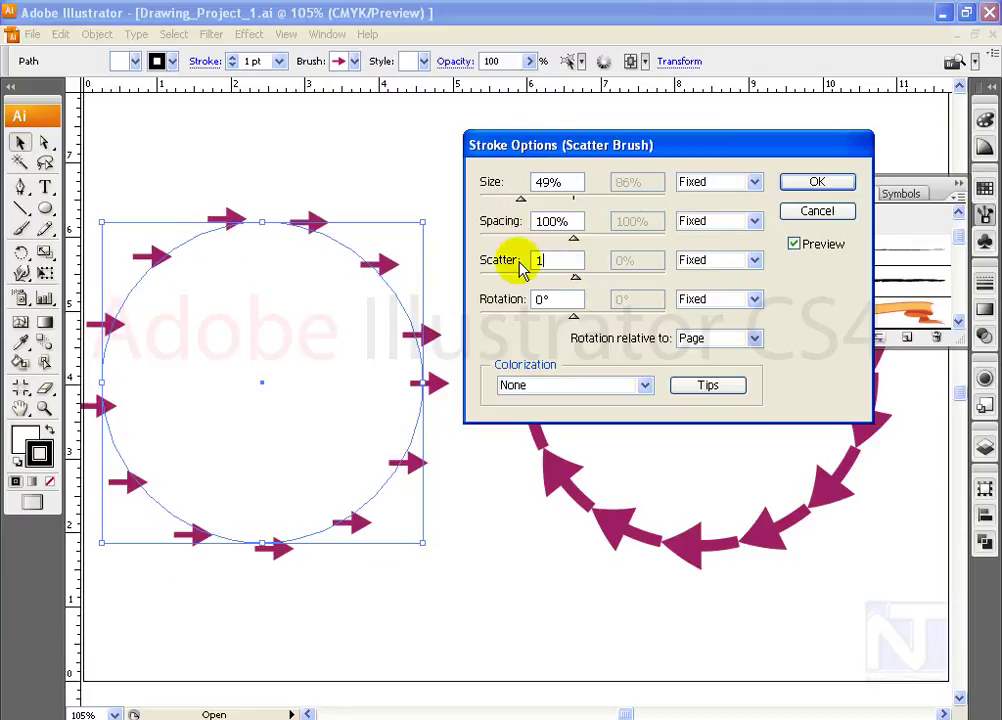
pyautogui.write('00')
pyautogui.click(566, 298)
pyautogui.moveTo(572, 261); pyautogui.dragTo(507, 262)
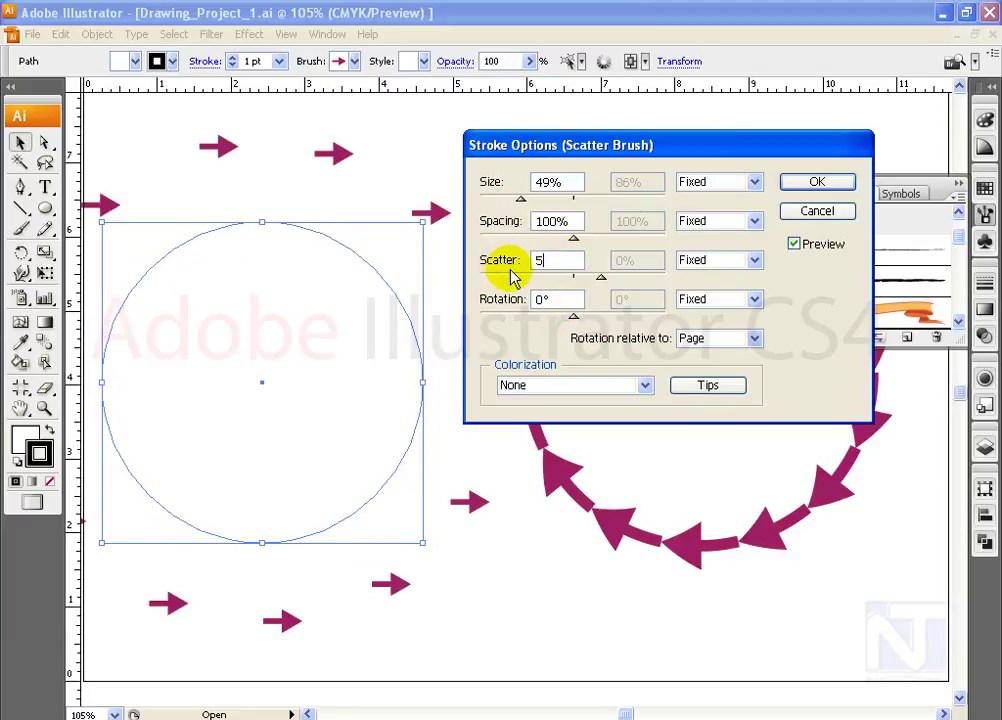
pyautogui.click(563, 298)
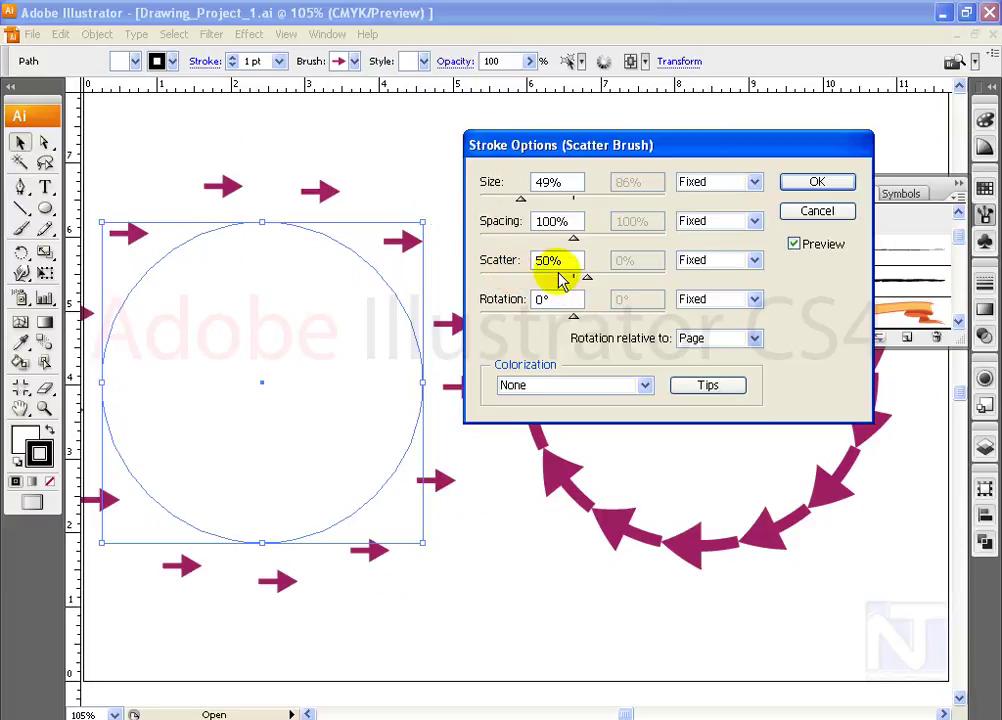
pyautogui.write('0')
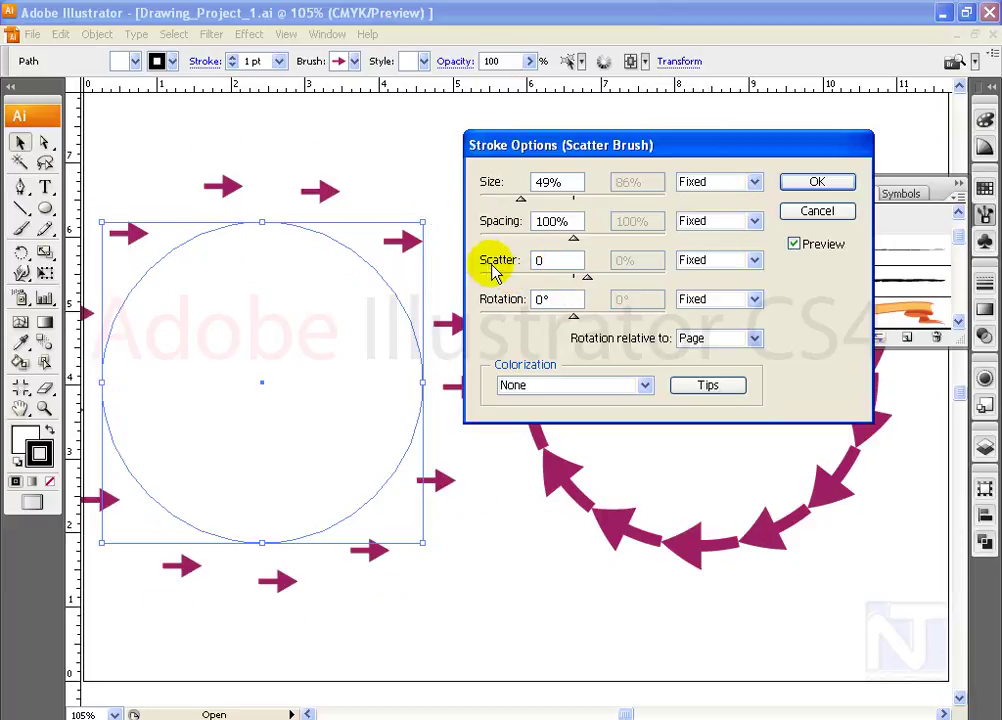
pyautogui.click(553, 299)
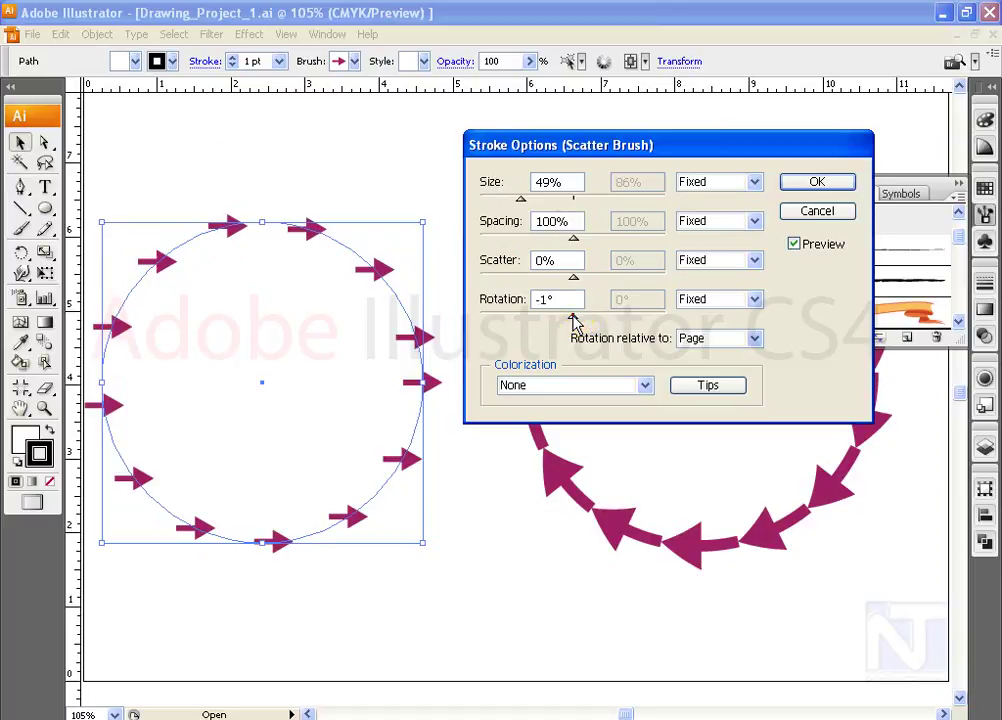
# - Set the scattered arrows' rotation to Random with a range from -107° to 76°
pyautogui.moveTo(563, 318)
pyautogui.mouseDown()
pyautogui.moveTo(470, 317)
pyautogui.moveTo(662, 319)
pyautogui.moveTo(572, 318)
pyautogui.mouseUp()
pyautogui.click(712, 300)
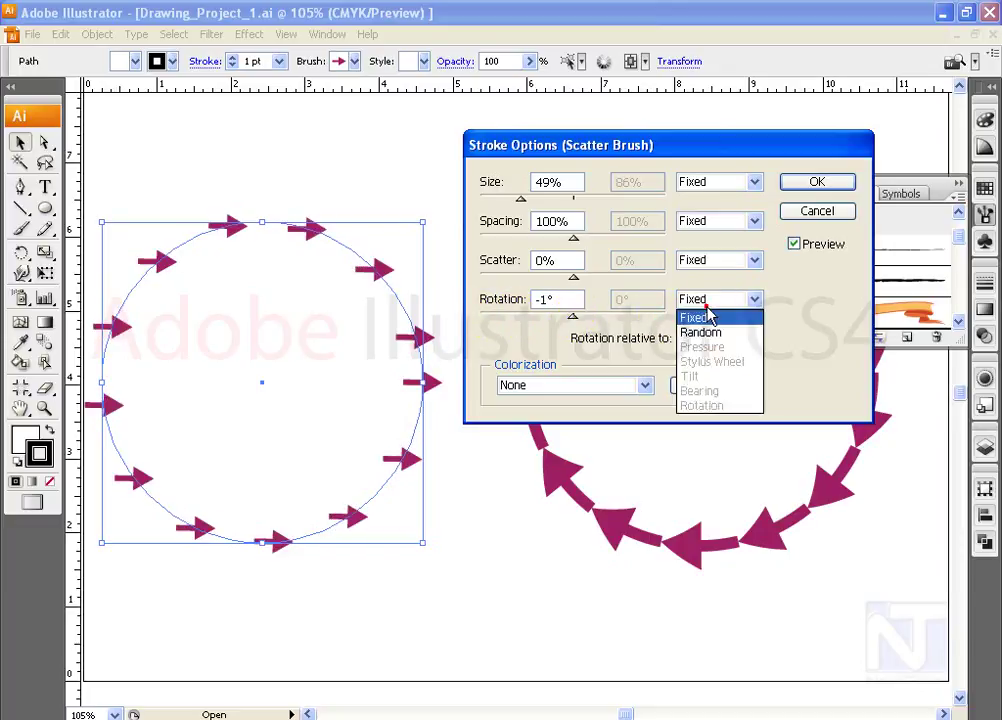
pyautogui.click(707, 316)
pyautogui.click(707, 298)
pyautogui.click(700, 332)
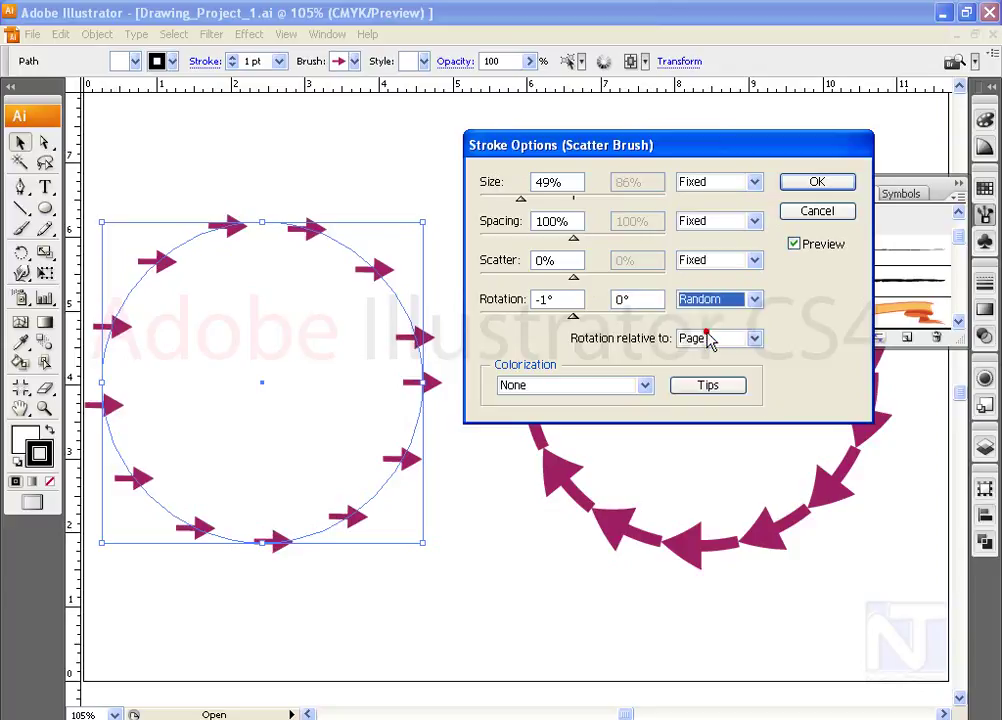
pyautogui.doubleClick(637, 299)
pyautogui.write('40')
pyautogui.moveTo(575, 318); pyautogui.dragTo(519, 318)
pyautogui.moveTo(593, 318); pyautogui.dragTo(611, 318)
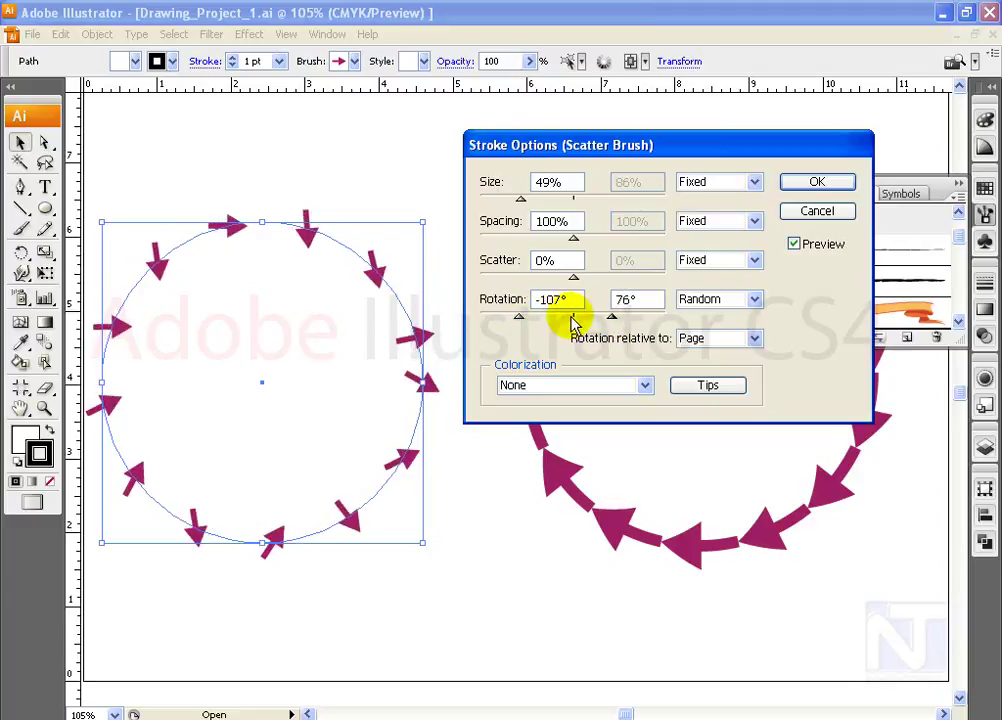
# - Try rotating the scattered arrows relative to the path and return the setting to Page
pyautogui.click(724, 340)
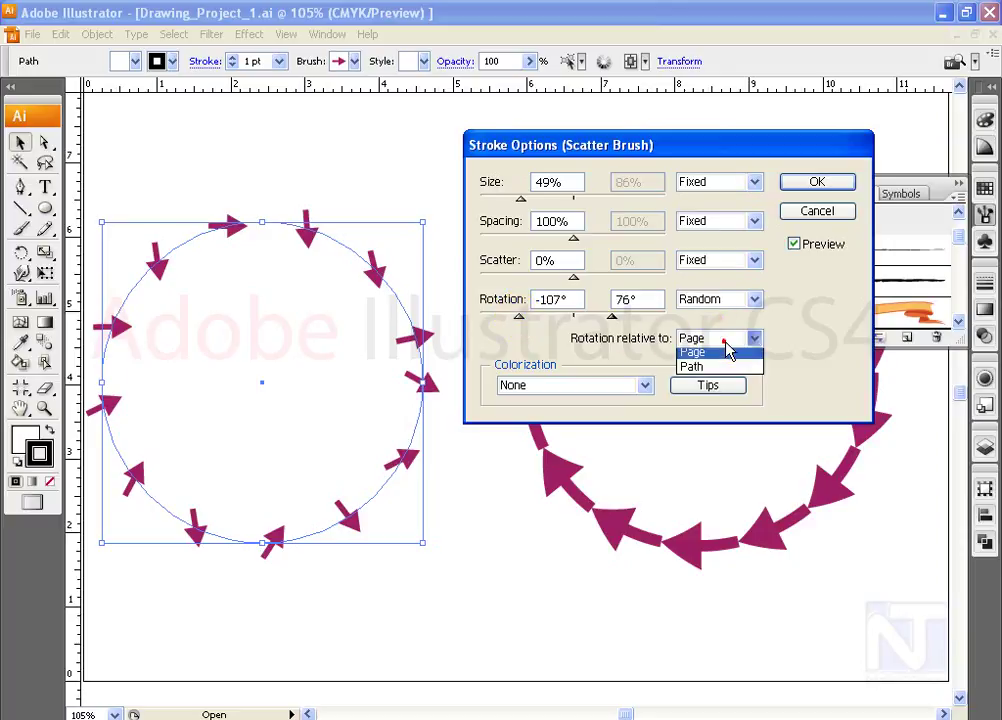
pyautogui.click(708, 372)
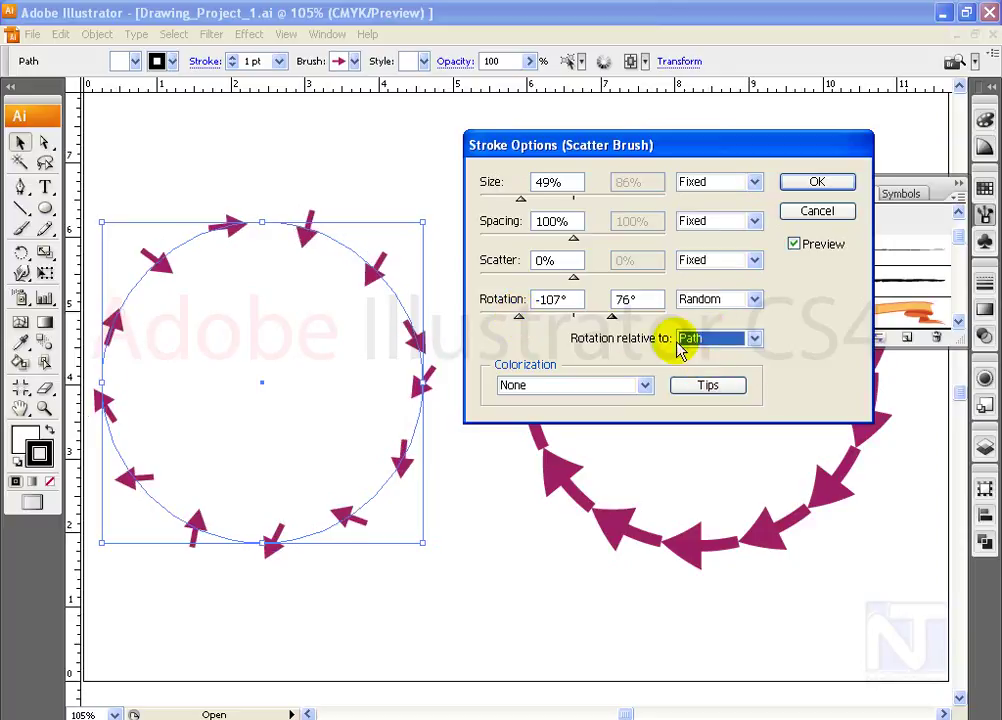
pyautogui.click(754, 338)
pyautogui.click(708, 368)
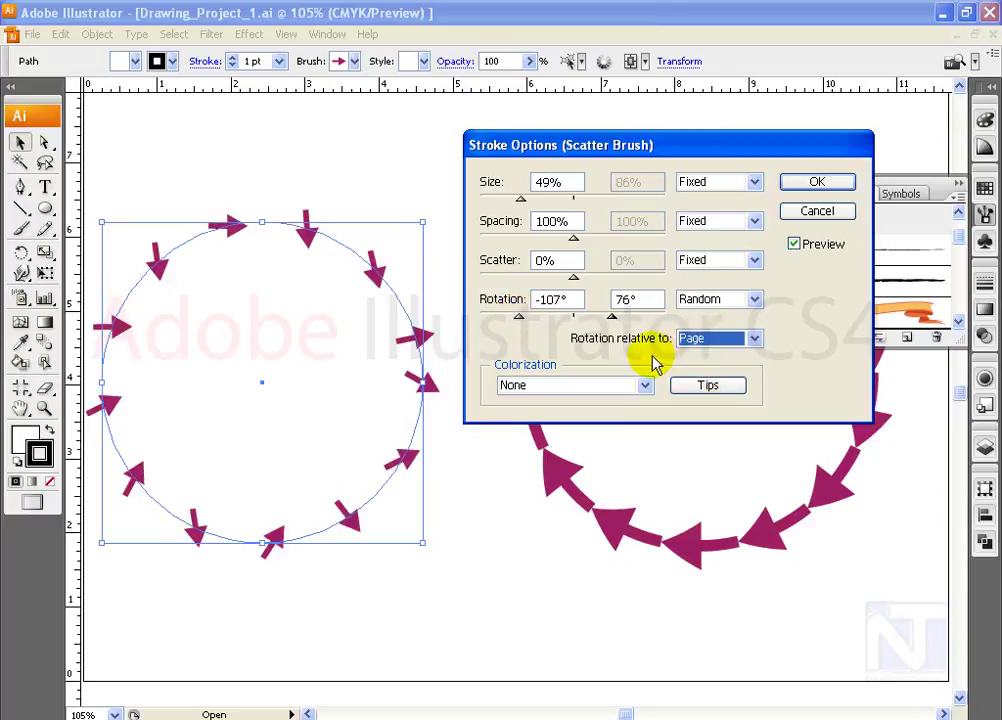
# - Try Tints, Tints and Shades and Hue Shift colorization, return to None and view the colorization tips
pyautogui.click(606, 394)
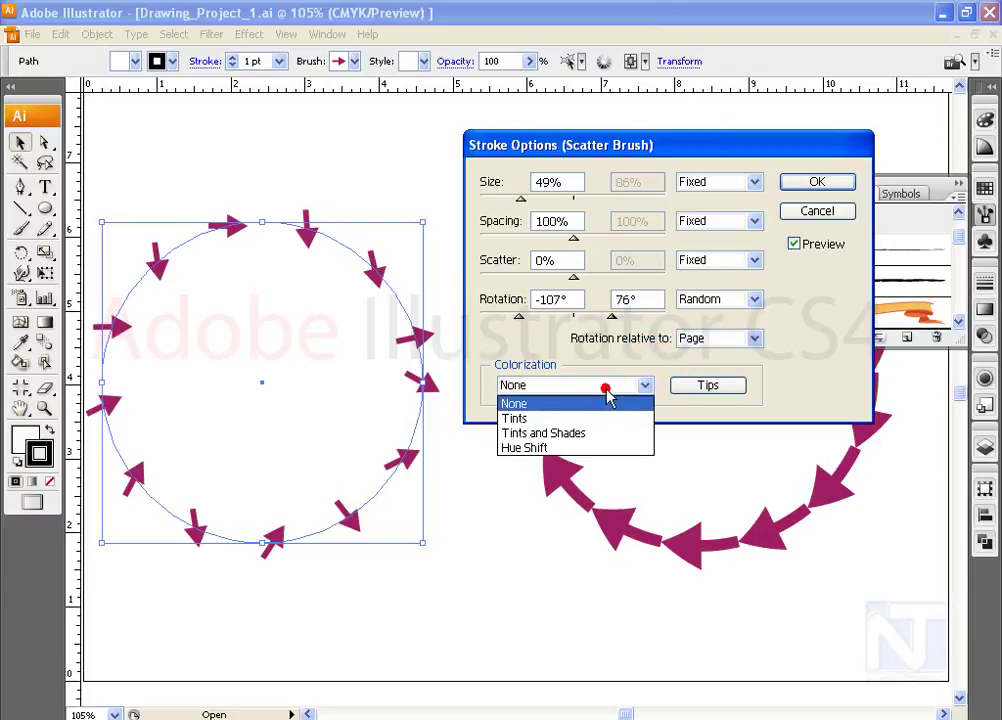
pyautogui.click(562, 416)
pyautogui.click(602, 388)
pyautogui.click(585, 438)
pyautogui.click(606, 390)
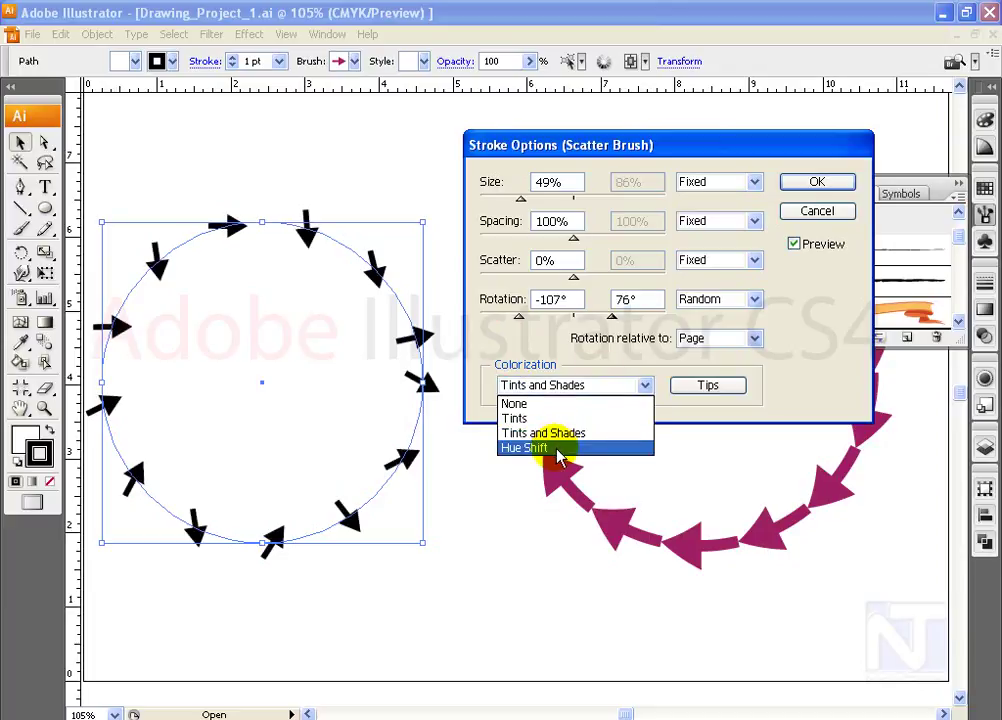
pyautogui.click(556, 450)
pyautogui.click(606, 390)
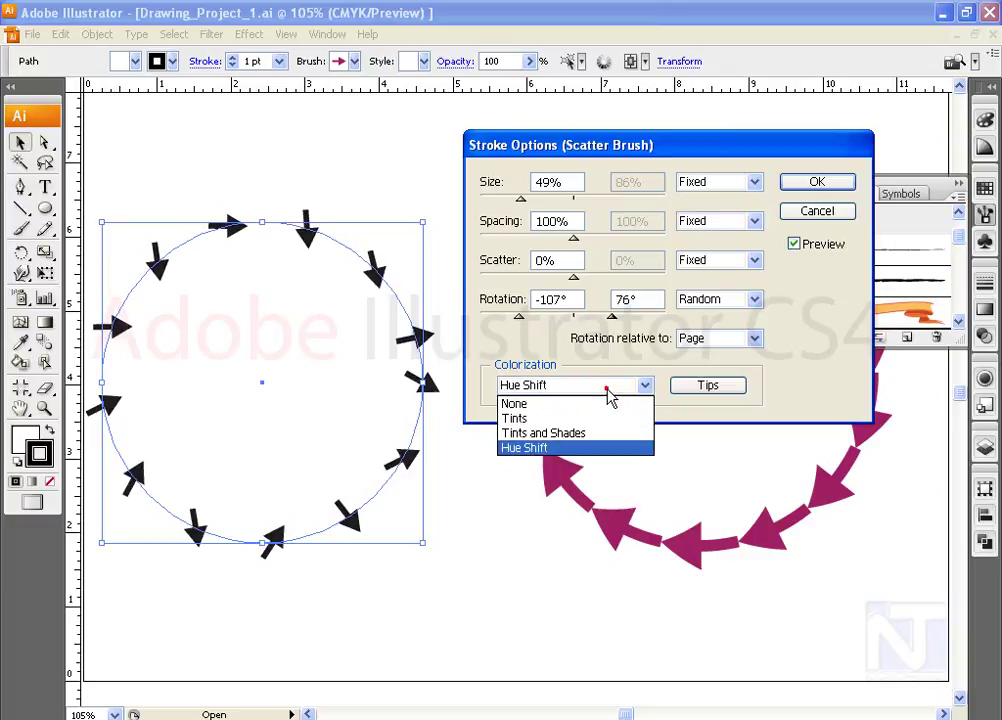
pyautogui.click(591, 411)
pyautogui.click(692, 392)
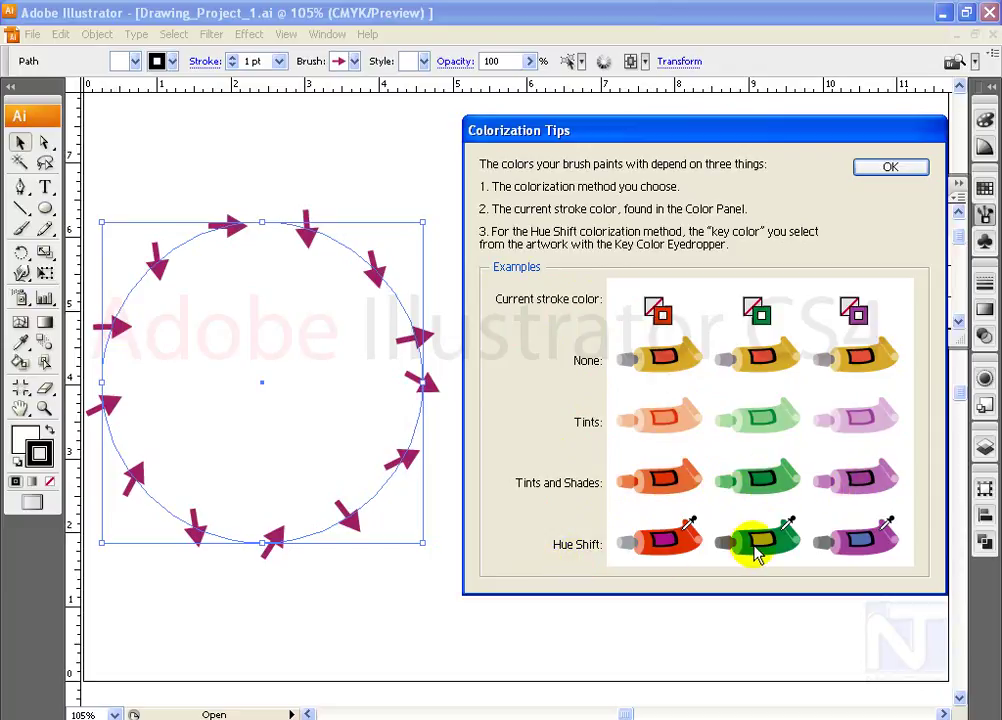
pyautogui.click(890, 167)
# - Set the size, spacing and scatter variation of the scatter brush stroke to Random
pyautogui.click(722, 192)
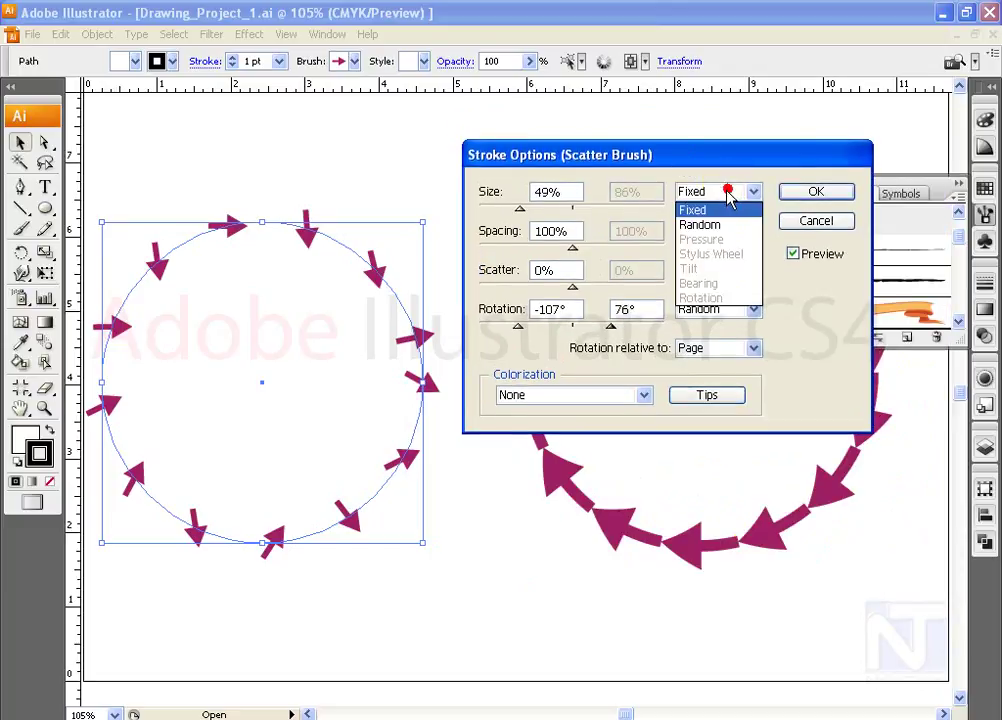
pyautogui.click(724, 229)
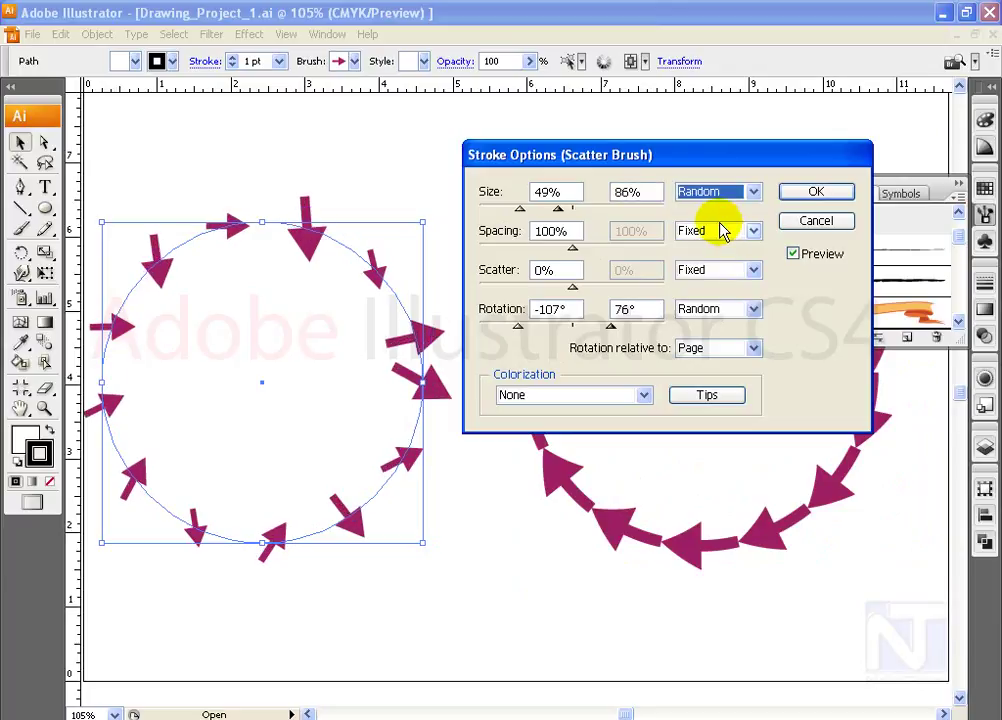
pyautogui.click(729, 235)
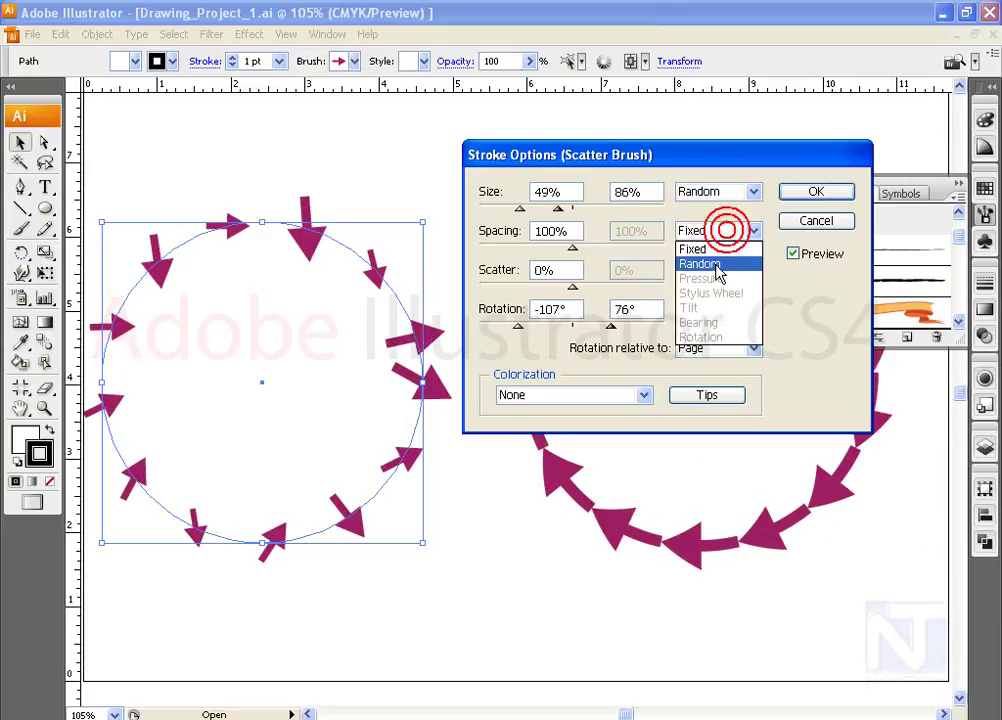
pyautogui.click(716, 264)
pyautogui.click(725, 283)
pyautogui.click(712, 302)
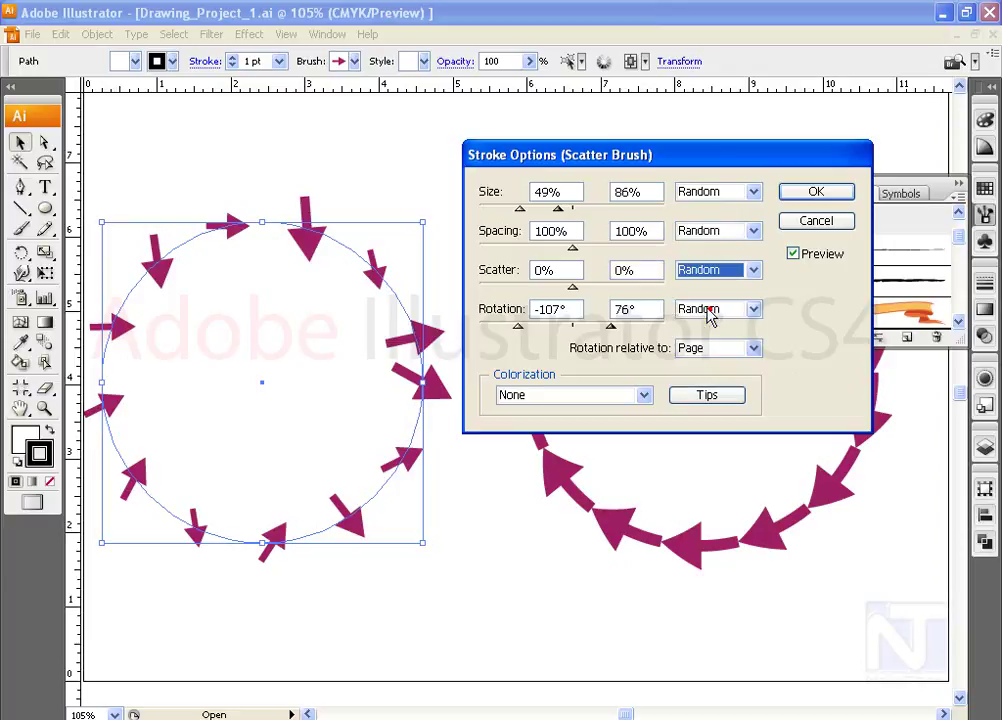
# - Set the random ranges to scatter -59% to 66%, spacing 165% and 74%, and size 72% to 146%, and apply the stroke options
pyautogui.moveTo(572, 288); pyautogui.dragTo(605, 254)
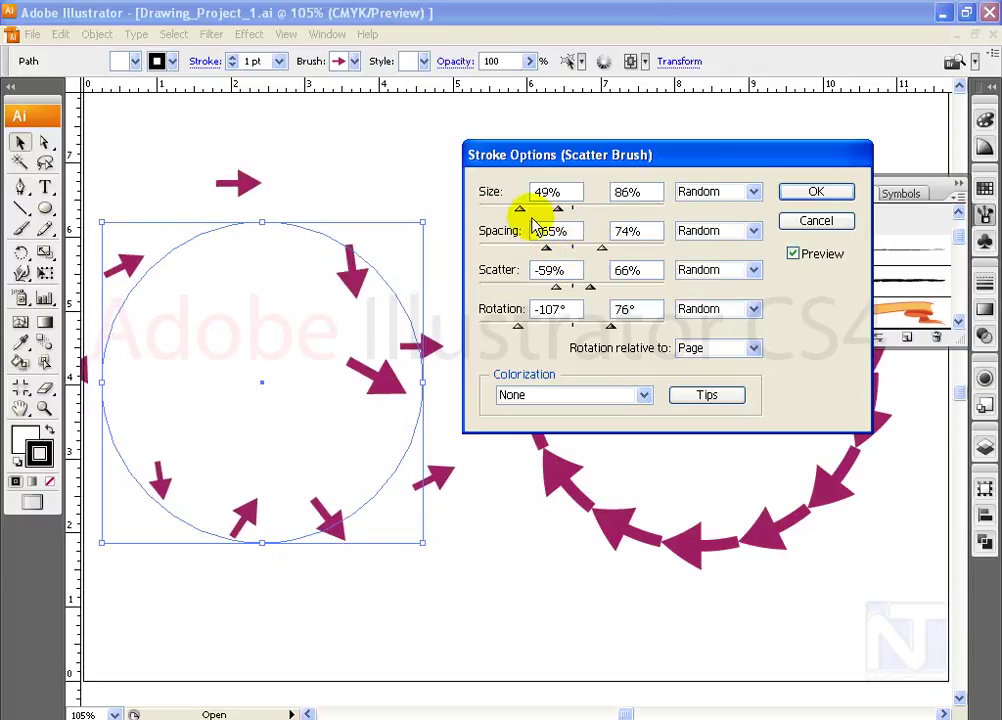
pyautogui.moveTo(569, 209); pyautogui.dragTo(593, 209)
pyautogui.moveTo(521, 209); pyautogui.dragTo(543, 209)
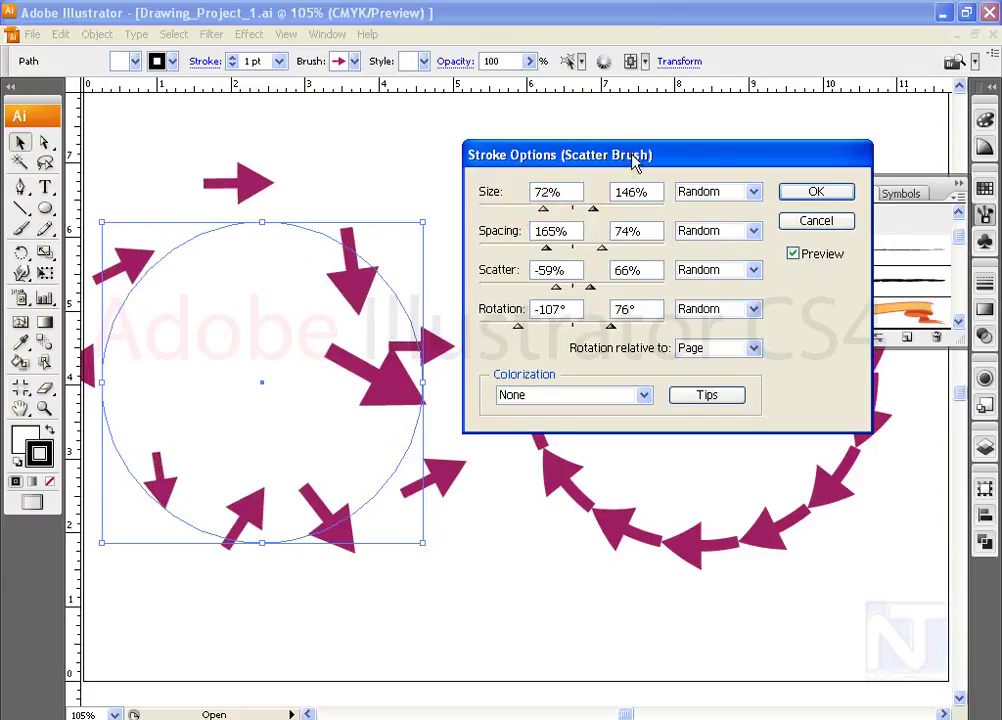
pyautogui.moveTo(632, 163); pyautogui.dragTo(664, 139)
pyautogui.click(846, 170)
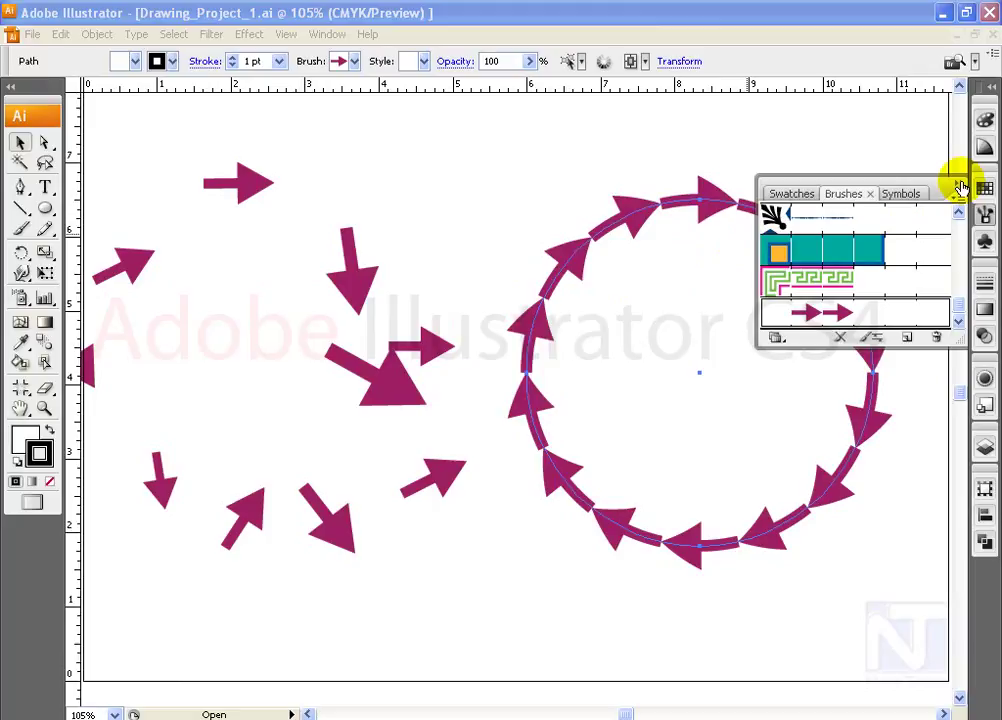
# - Open the pattern brush stroke options for the larger arrow circle, set the scale to 20% with Preview on, and set the spacing to 10%
pyautogui.click(873, 337)
pyautogui.moveTo(543, 170); pyautogui.dragTo(445, 168)
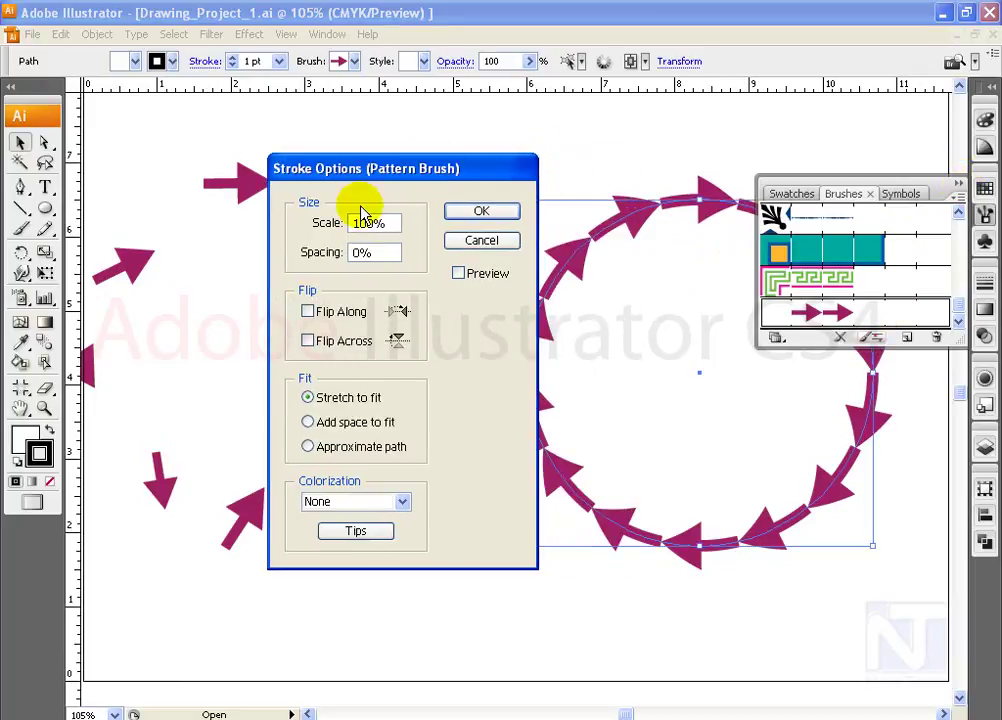
pyautogui.moveTo(326, 225); pyautogui.dragTo(313, 228)
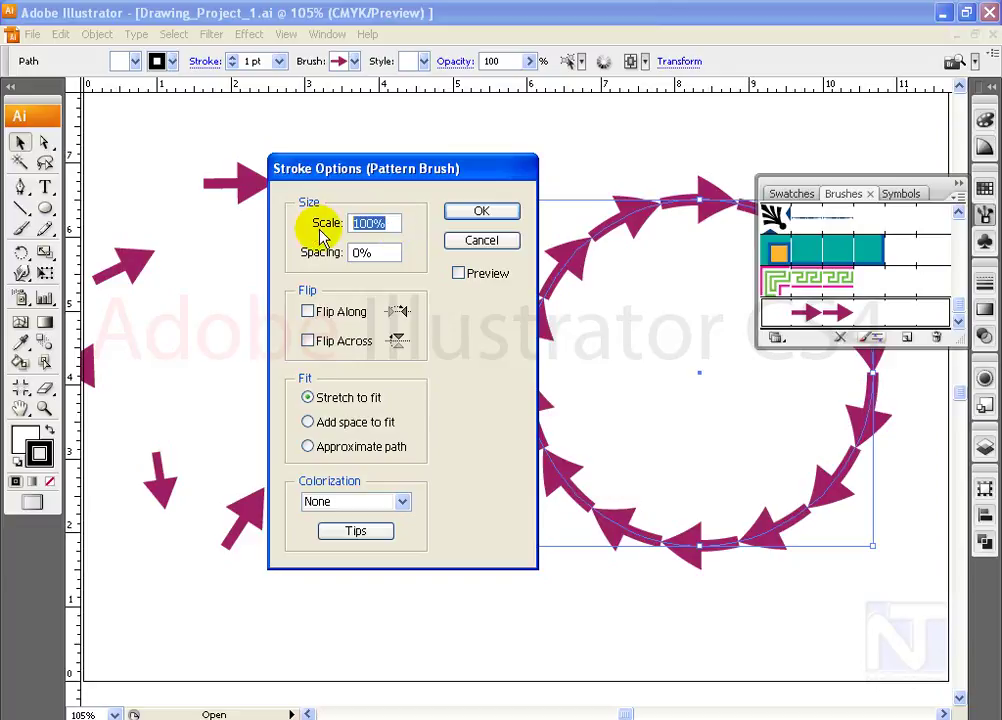
pyautogui.write('20%')
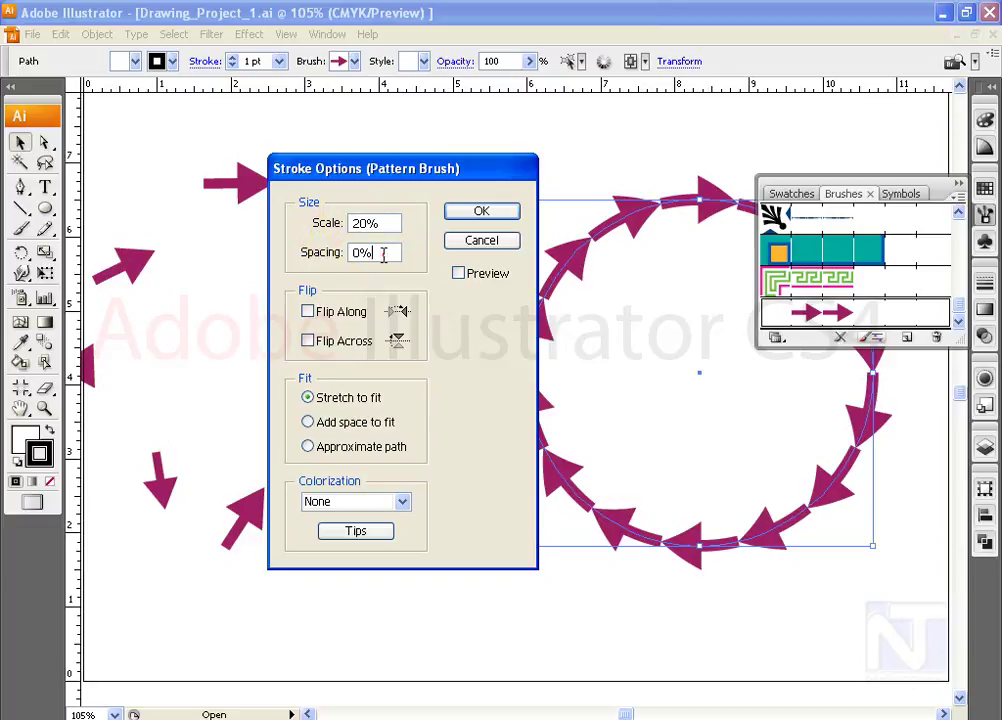
pyautogui.click(459, 273)
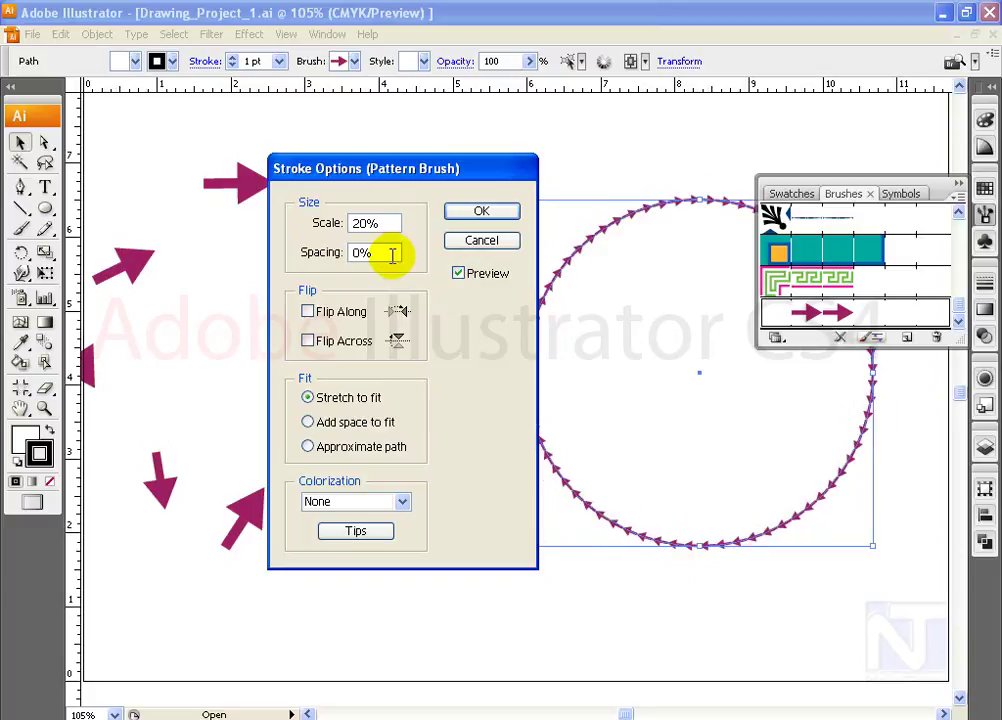
pyautogui.moveTo(392, 255); pyautogui.dragTo(310, 262)
pyautogui.write('10')
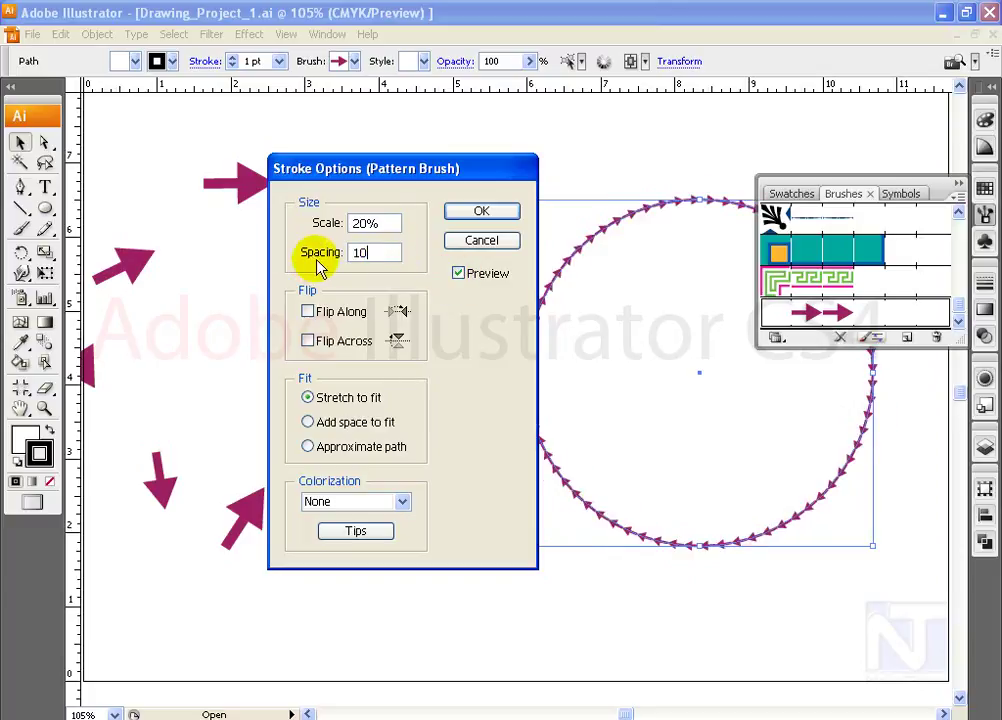
# - Set the pattern scale to 40% and try Flip Along on the arrows, leaving it off
pyautogui.click(335, 316)
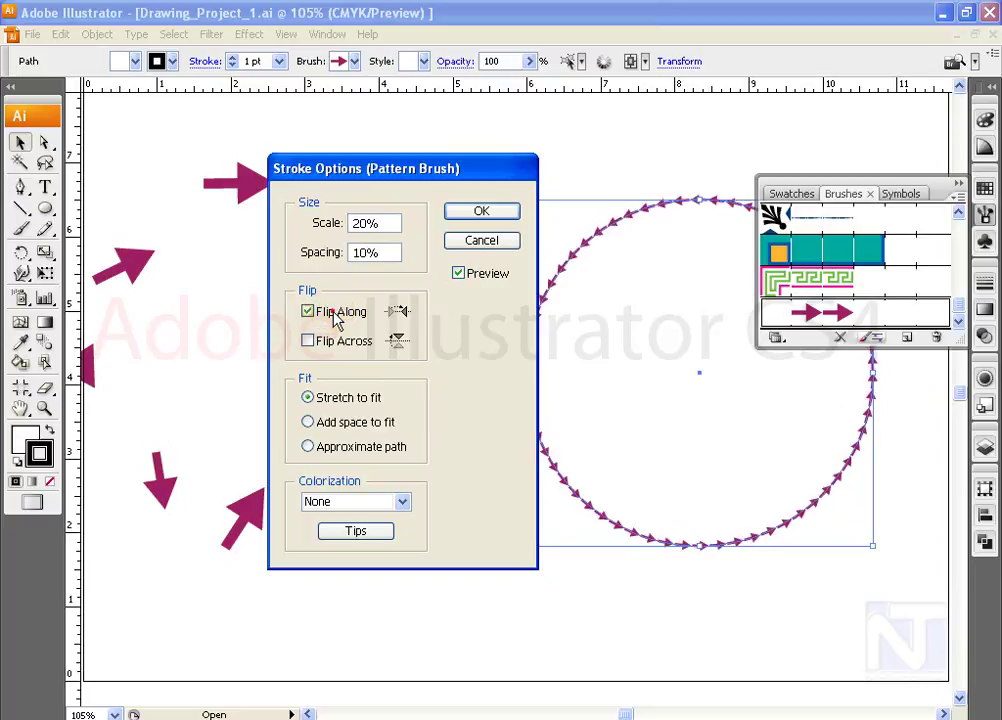
pyautogui.click(330, 315)
pyautogui.click(330, 315)
pyautogui.doubleClick(360, 223)
pyautogui.write('40')
pyautogui.click(323, 313)
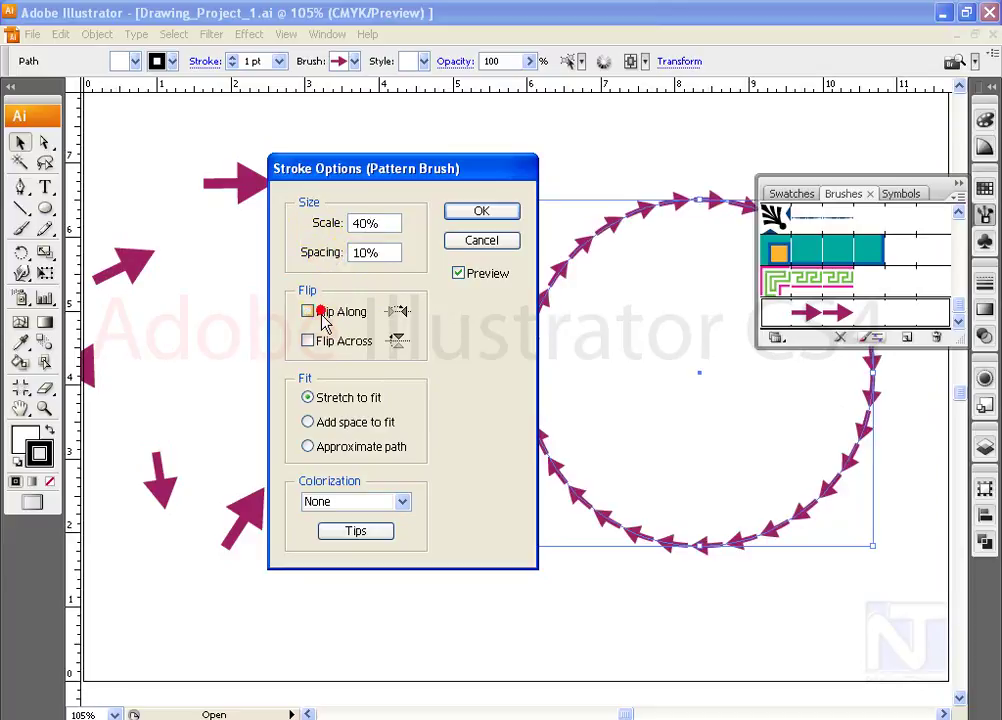
pyautogui.click(313, 318)
pyautogui.click(313, 318)
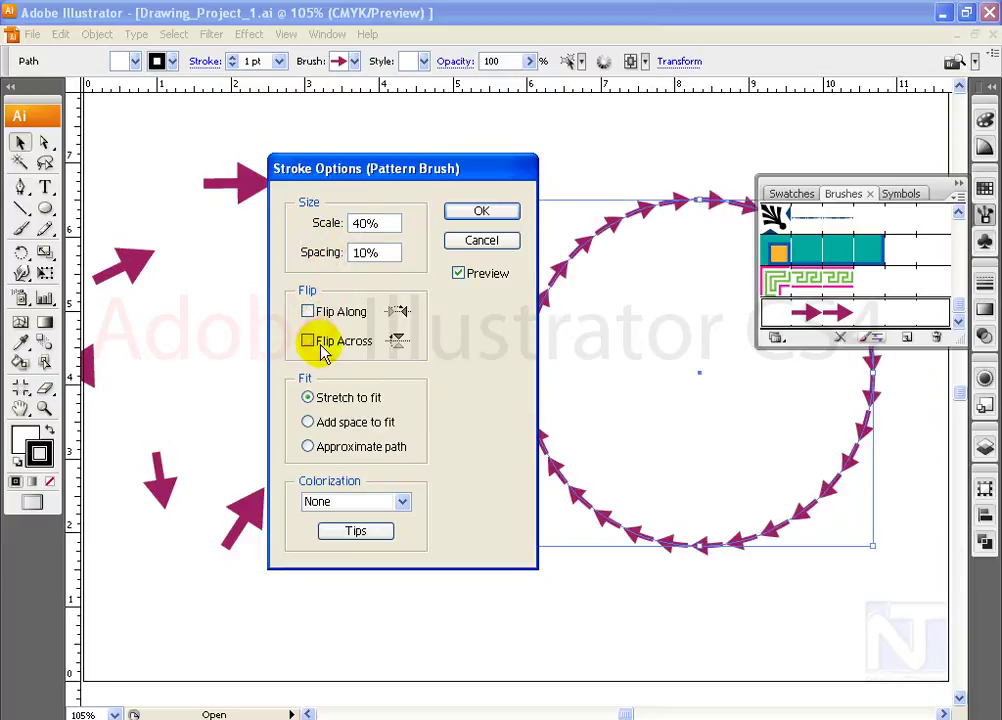
# - Turn on Flip Across for the arrow pattern and keep Flip Along off
pyautogui.click(312, 343)
pyautogui.click(309, 315)
pyautogui.click(310, 316)
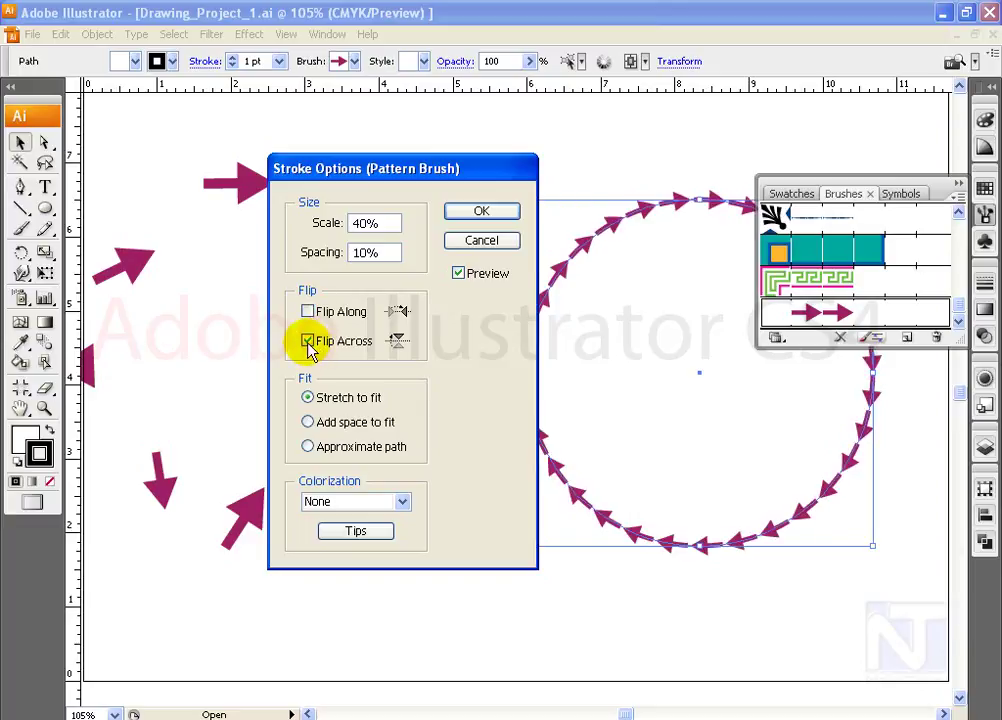
pyautogui.moveTo(445, 176); pyautogui.dragTo(432, 165)
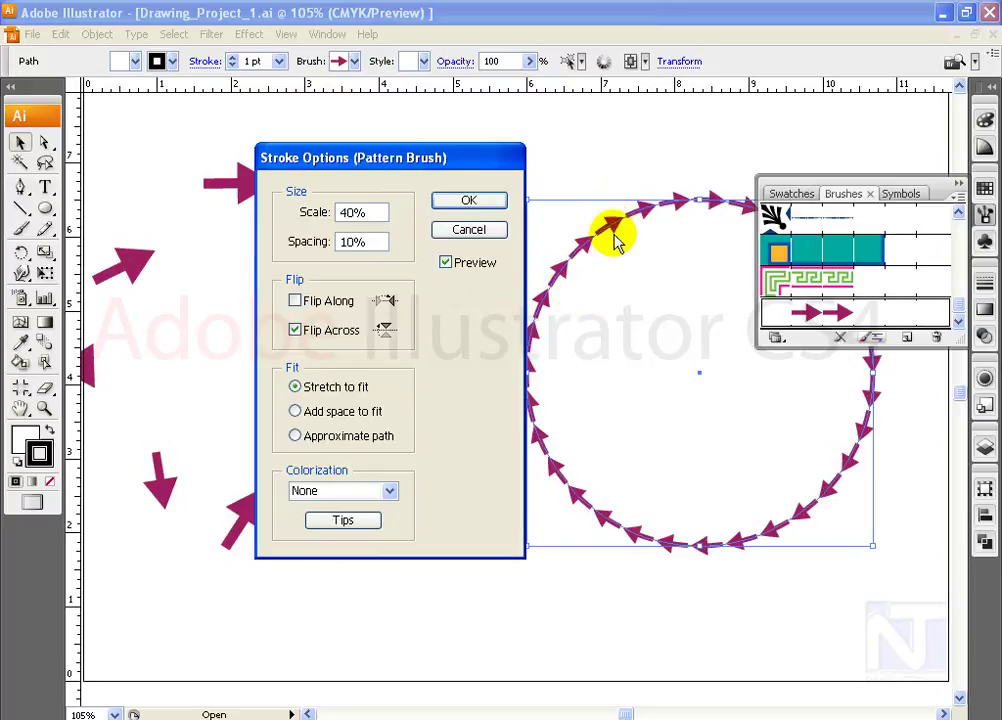
# - Try the Add space to fit option, choose Approximate path instead and apply the pattern brush stroke options
pyautogui.click(297, 412)
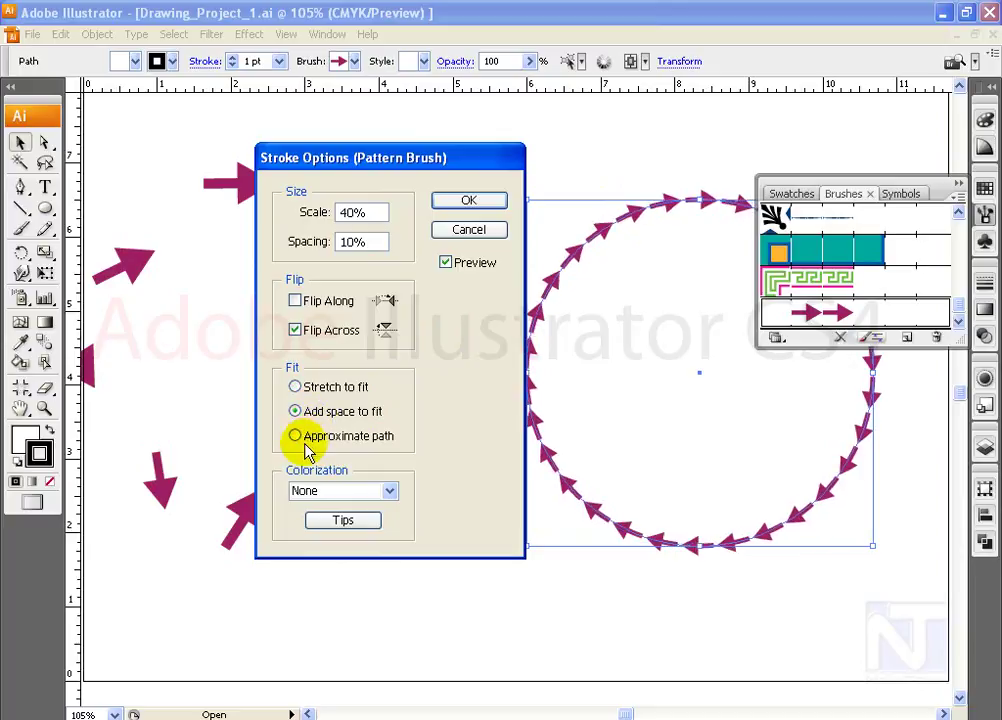
pyautogui.click(296, 437)
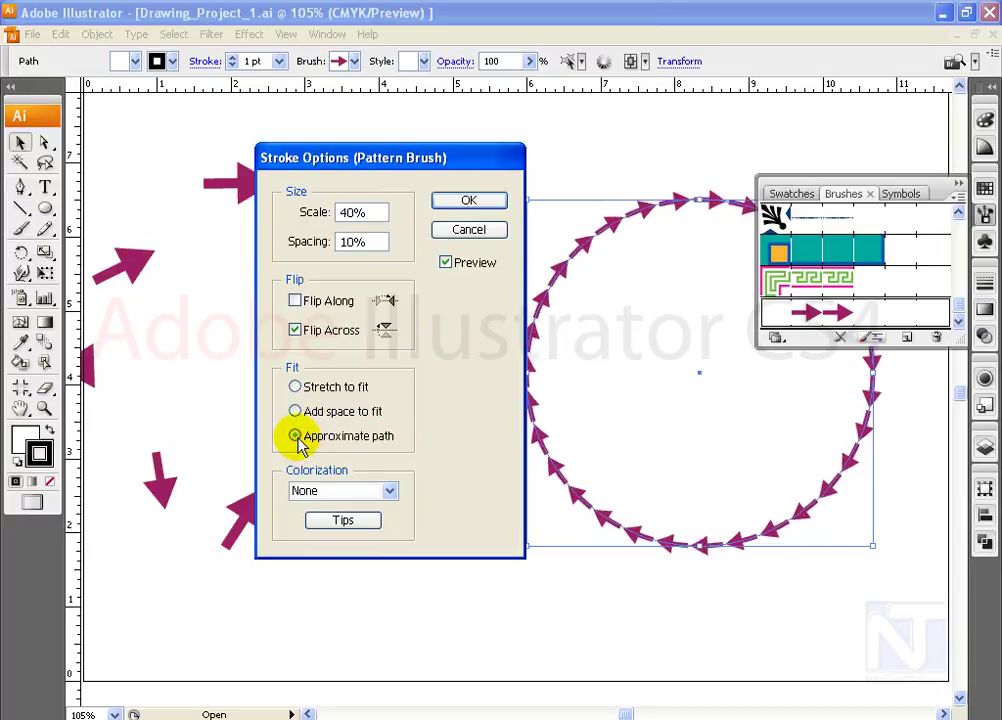
pyautogui.click(484, 205)
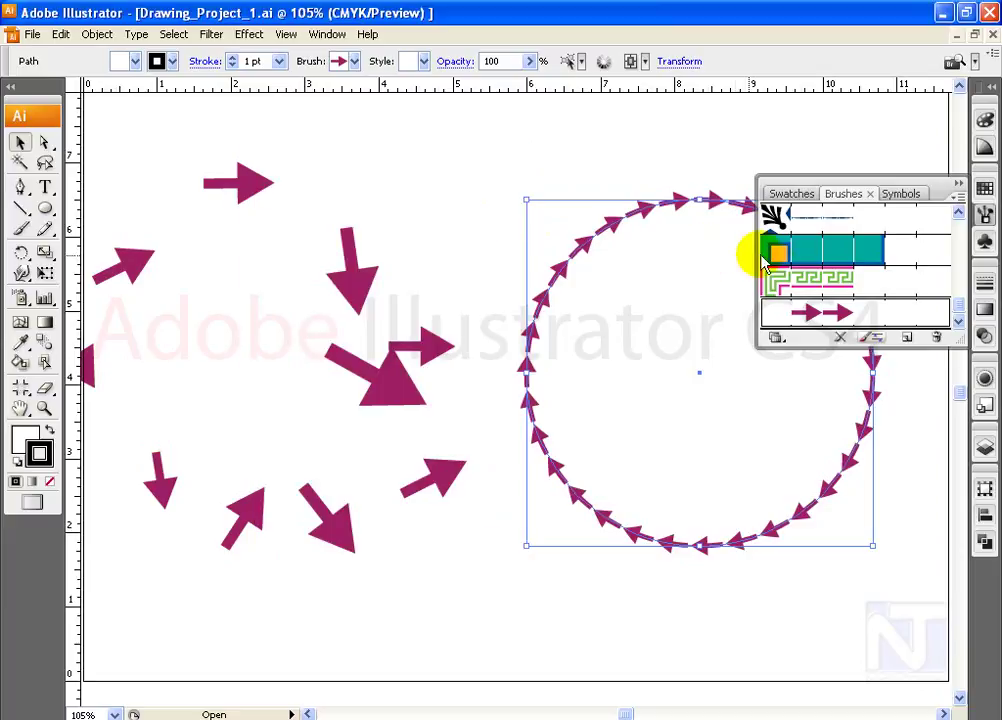